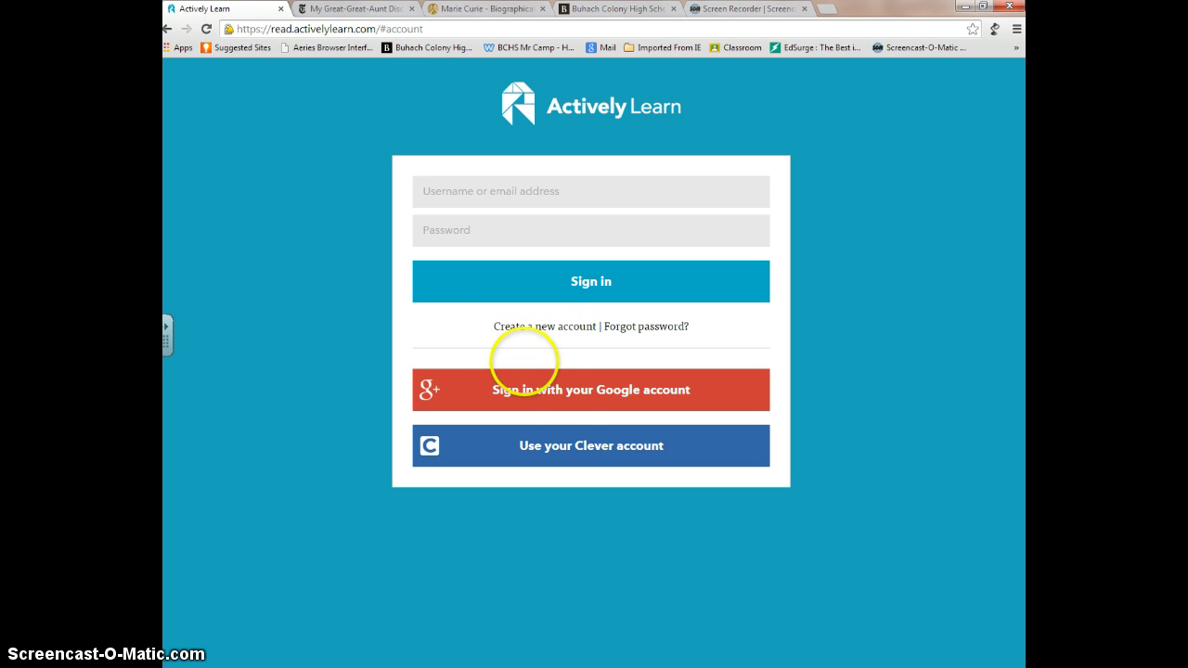
Step: Sign in to Actively Learn with the Google account to reach the teacher Catalog
{"action": "left_click", "coordinate": [558, 384]}
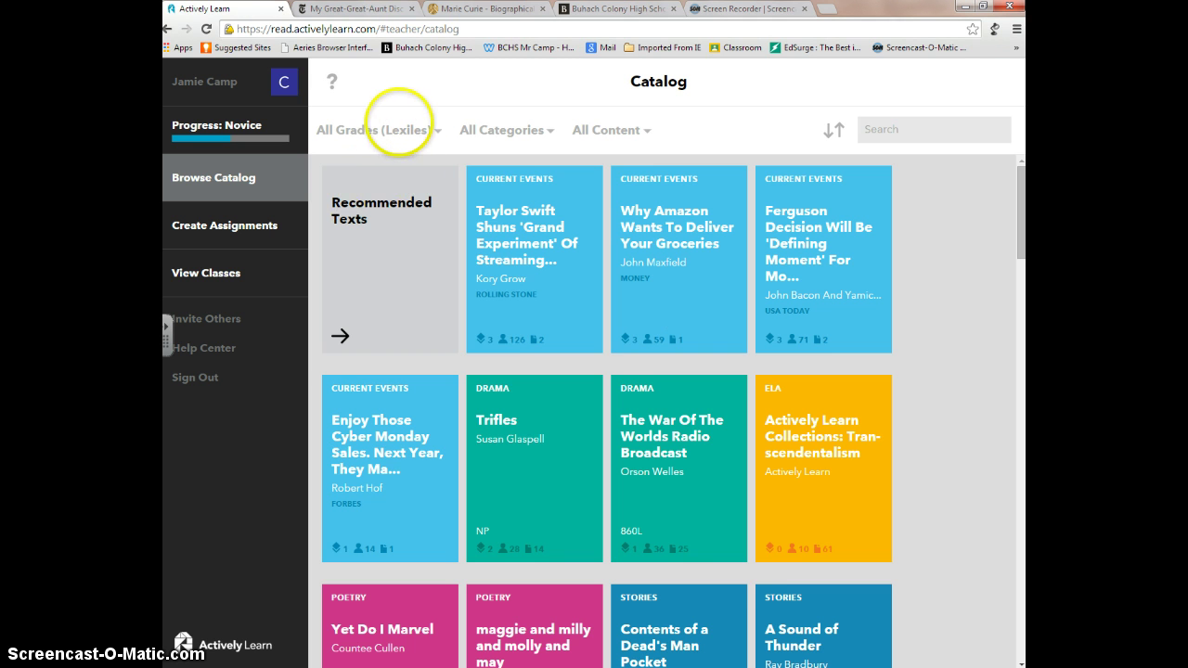
{"action": "left_click", "coordinate": [390, 130]}
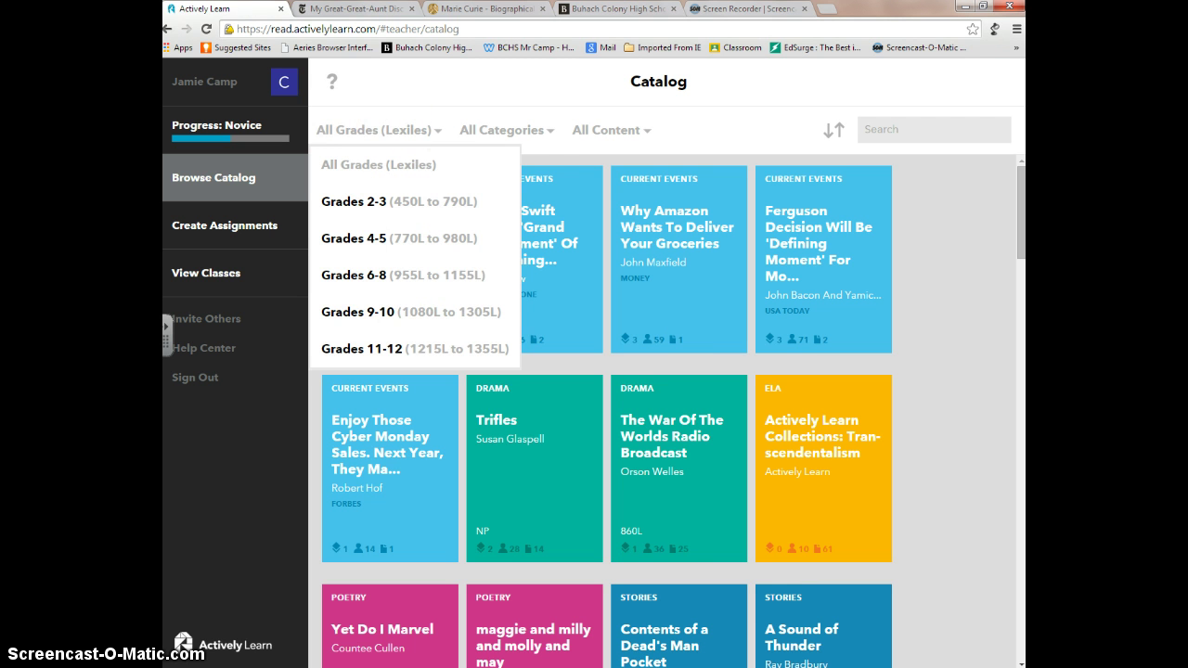
{"action": "left_click", "coordinate": [499, 131]}
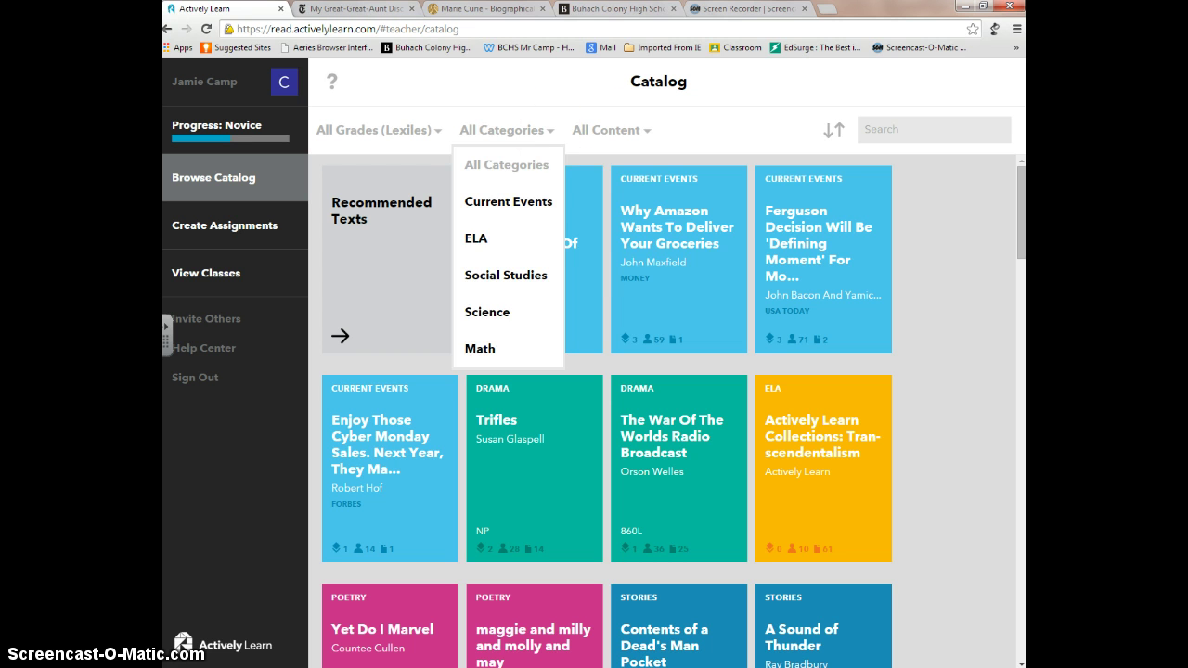
{"action": "left_click", "coordinate": [606, 130]}
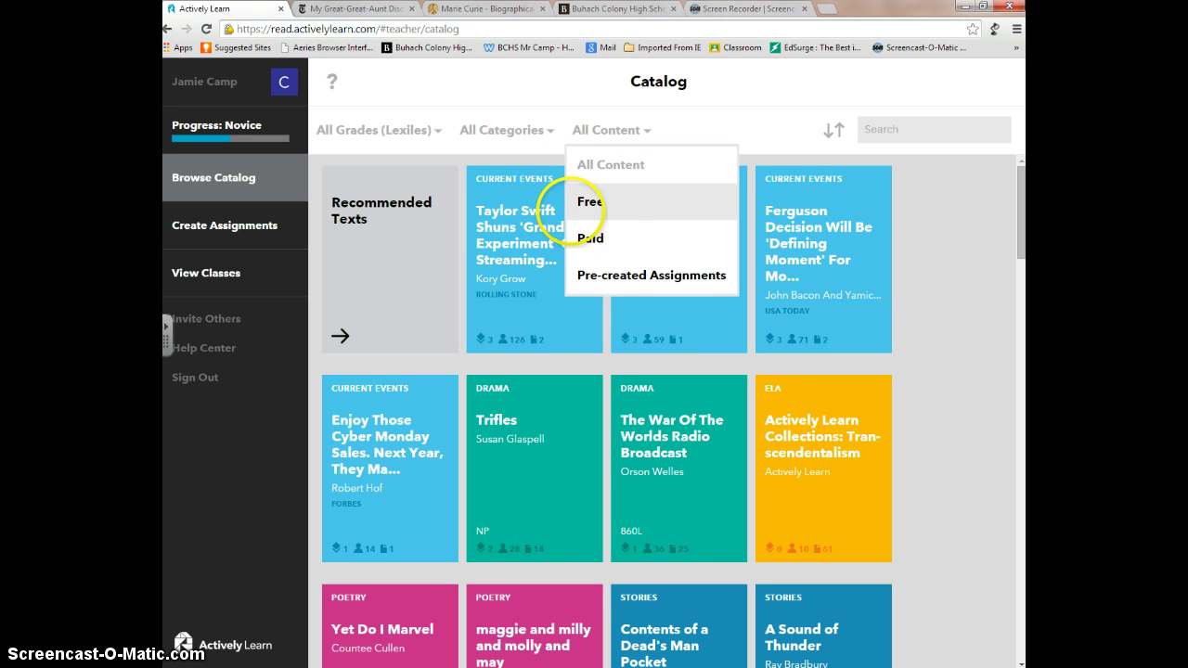
{"action": "left_click", "coordinate": [766, 89]}
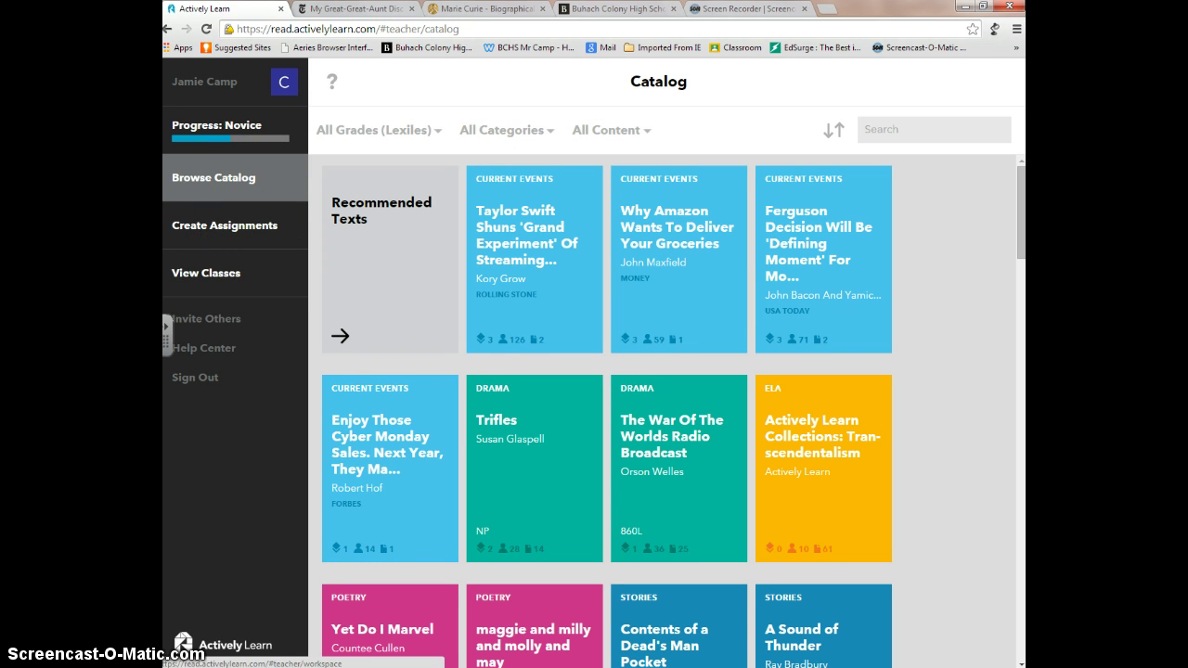
Step: From My Workspace, start adding content using 'Use article from Internet'
{"action": "left_click", "coordinate": [225, 225]}
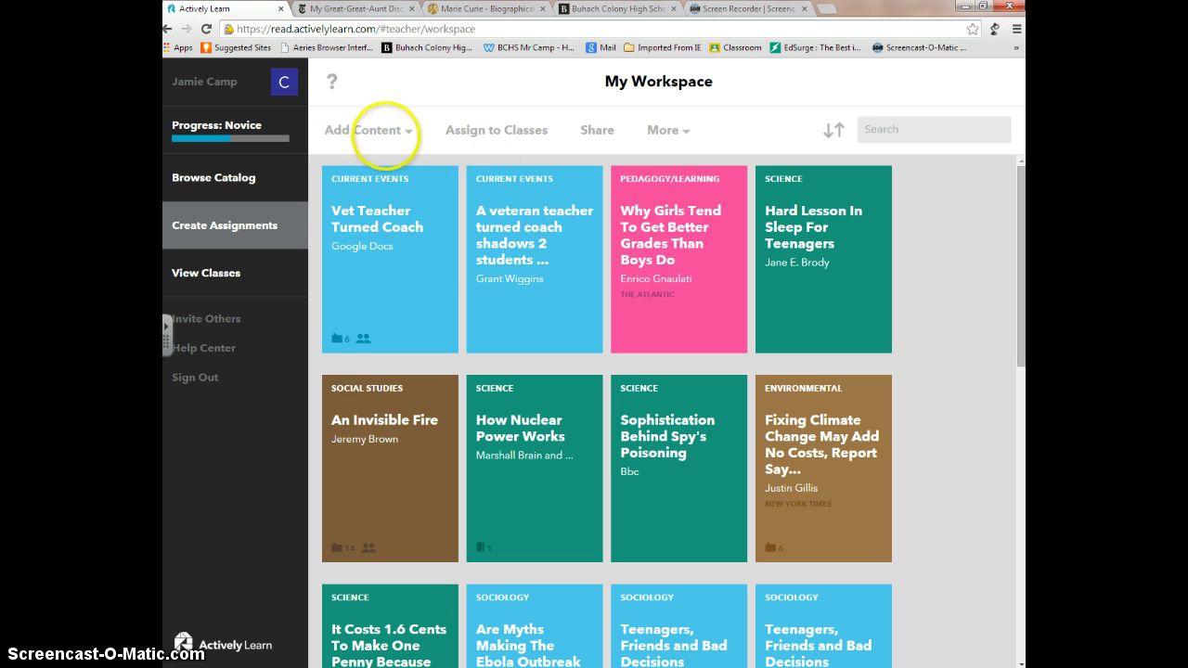
{"action": "left_click", "coordinate": [380, 131]}
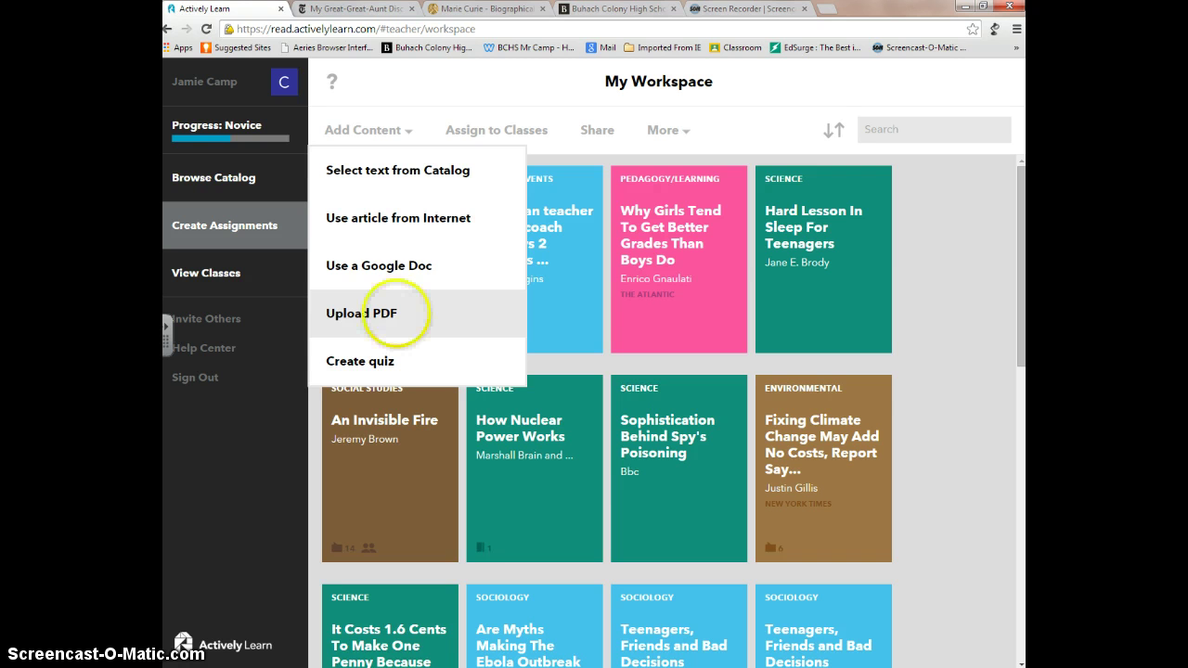
{"action": "left_click", "coordinate": [398, 217]}
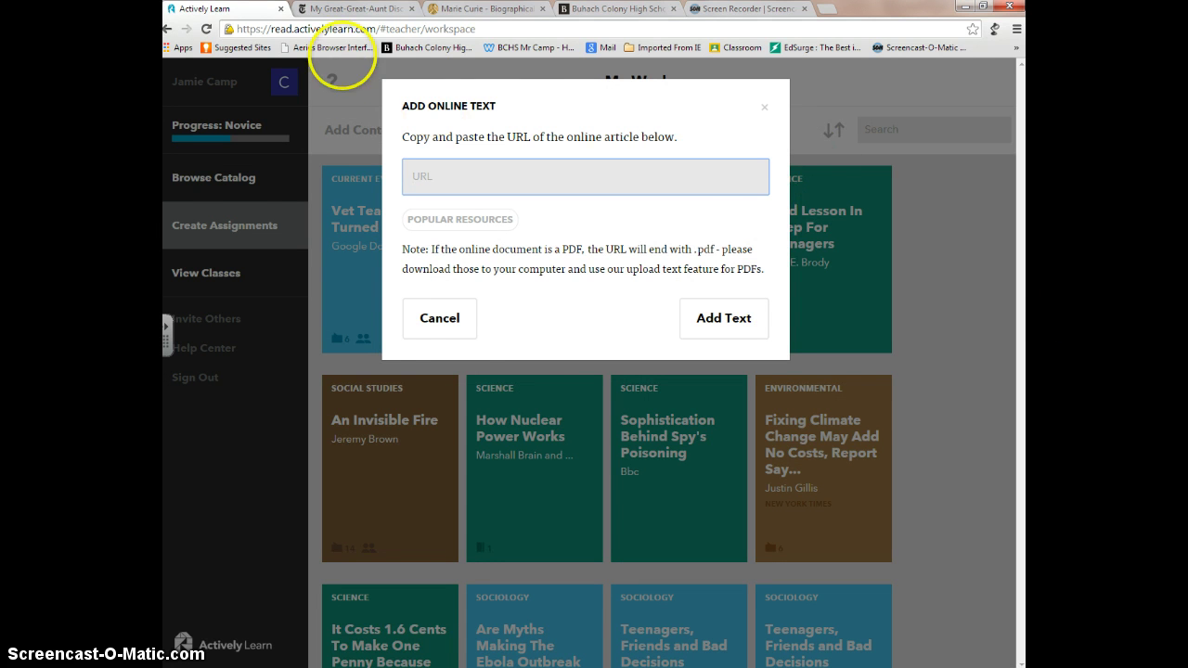
Step: Copy the NYT francium article's URL into the Add Online Text field and add it
{"action": "left_click", "coordinate": [351, 9]}
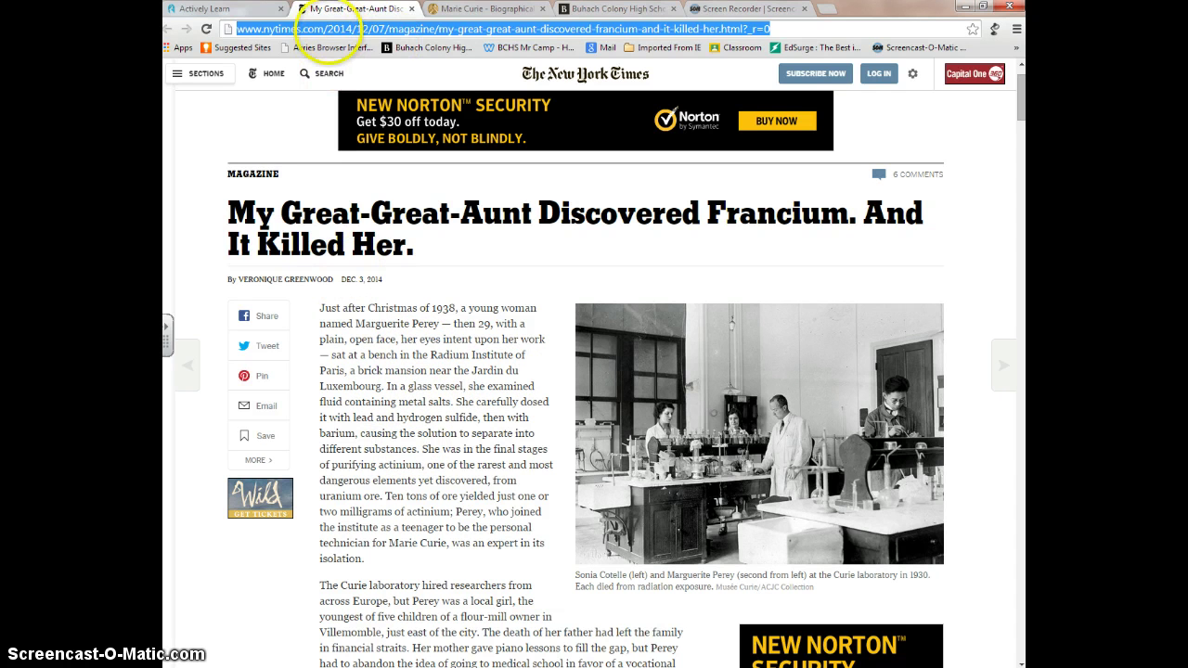
{"action": "left_click", "coordinate": [342, 11]}
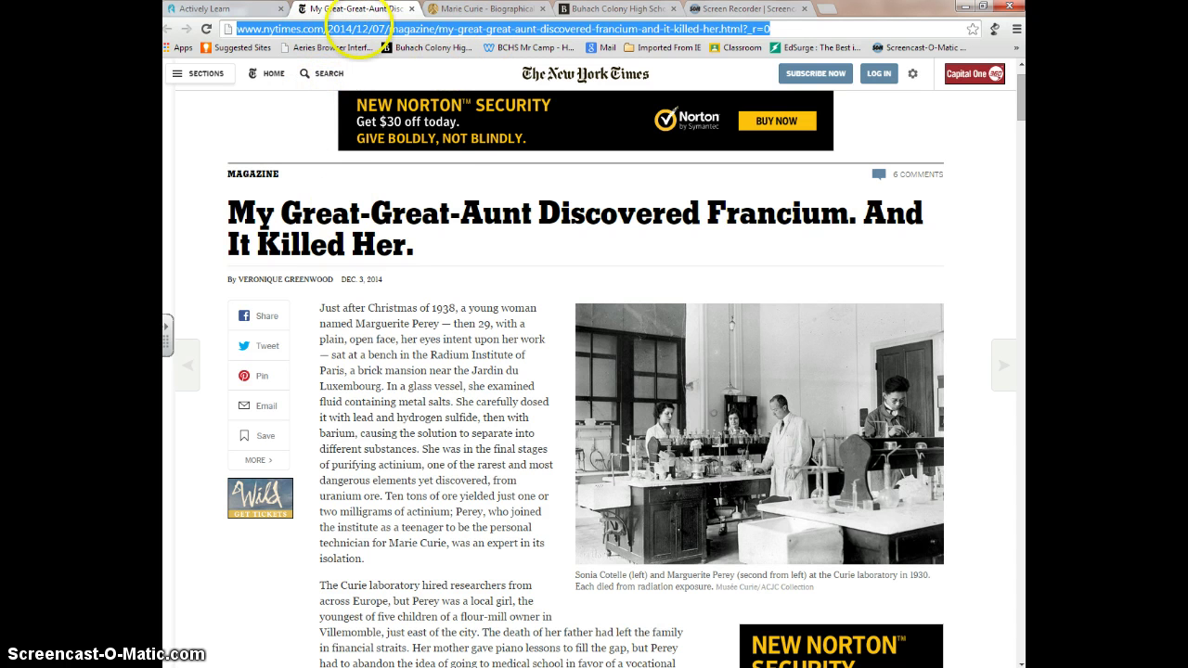
{"action": "right_click", "coordinate": [360, 27]}
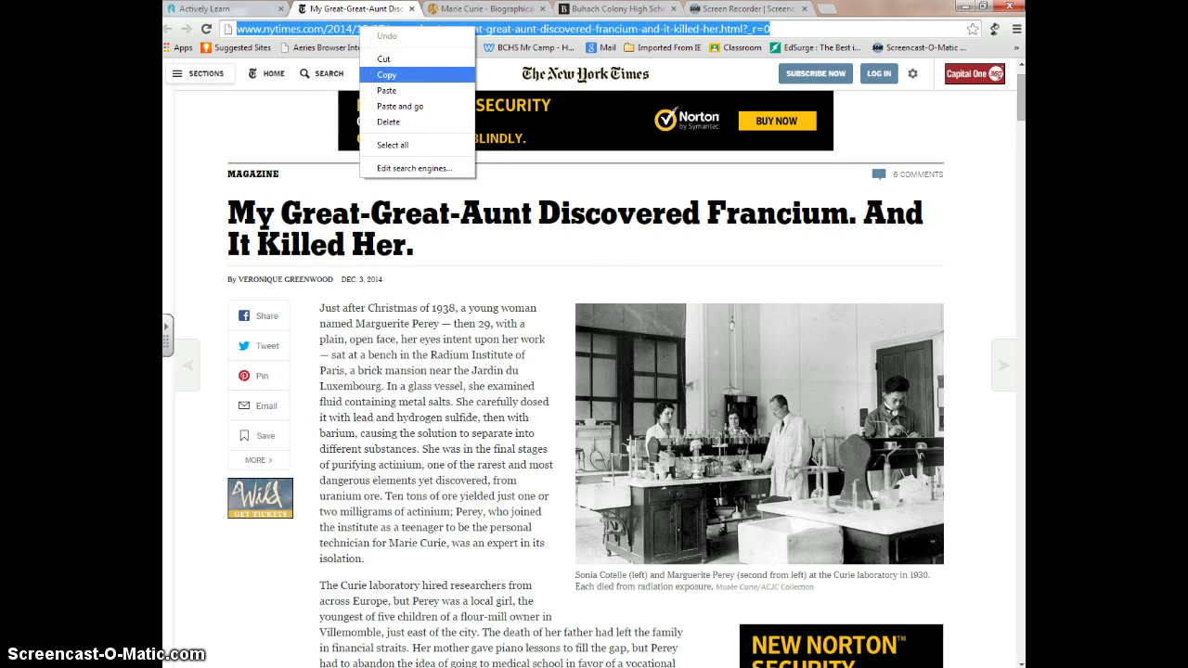
{"action": "left_click", "coordinate": [386, 74]}
{"action": "left_click", "coordinate": [223, 9]}
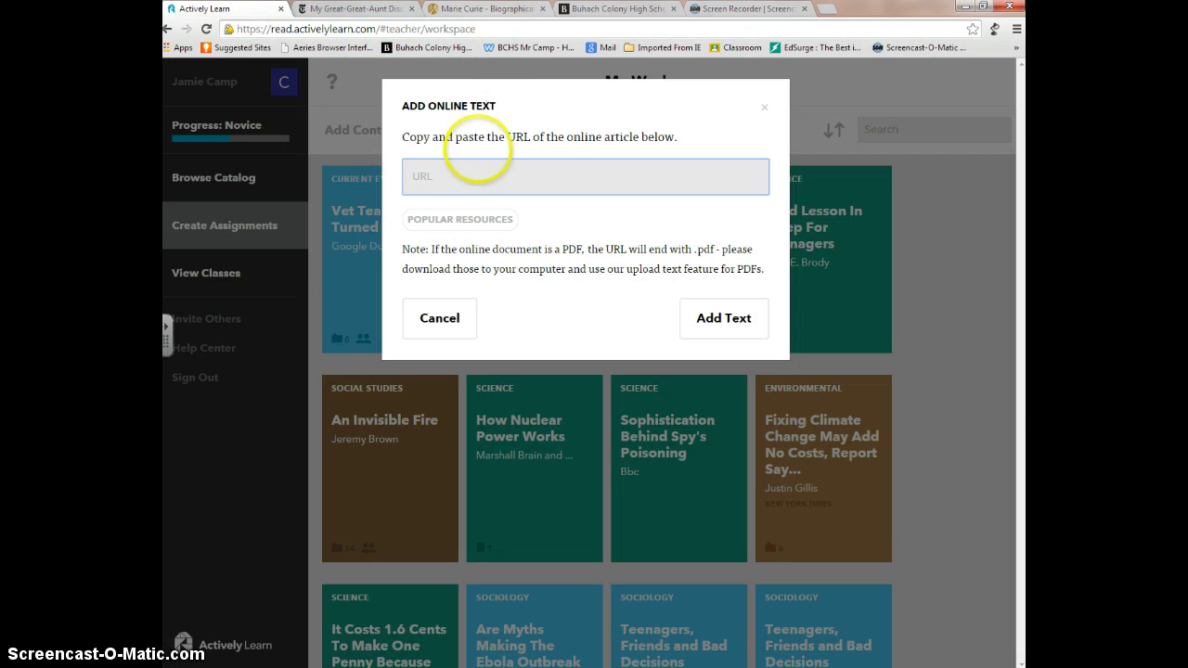
{"action": "right_click", "coordinate": [447, 174]}
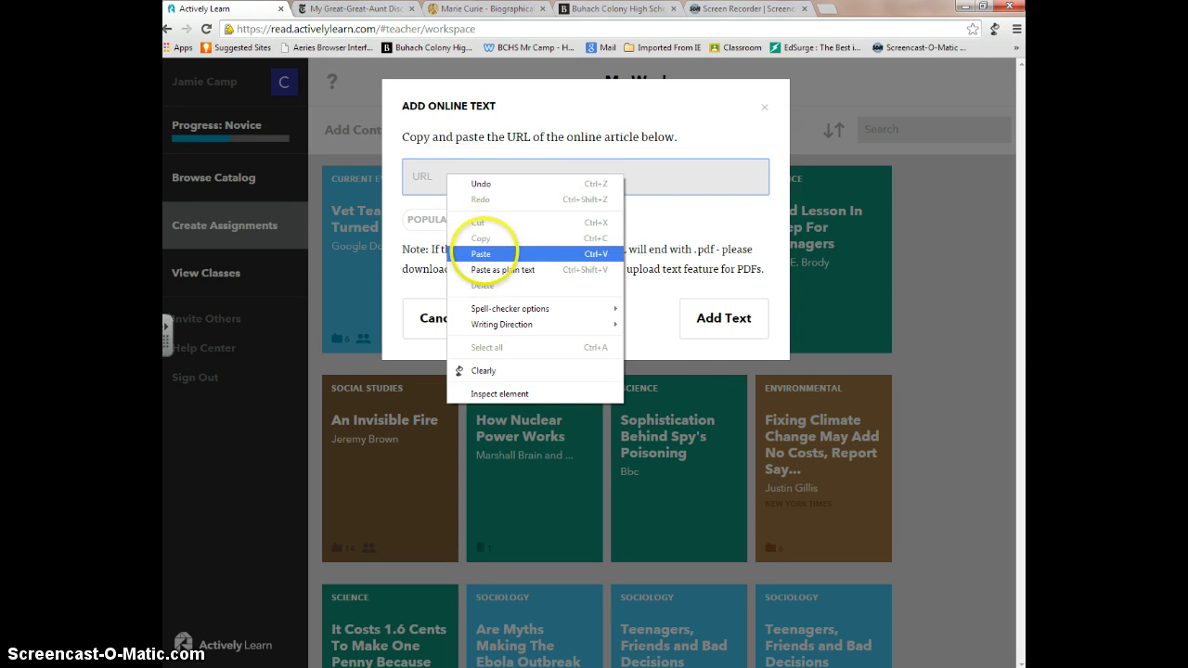
{"action": "left_click", "coordinate": [481, 253]}
{"action": "left_click", "coordinate": [718, 319]}
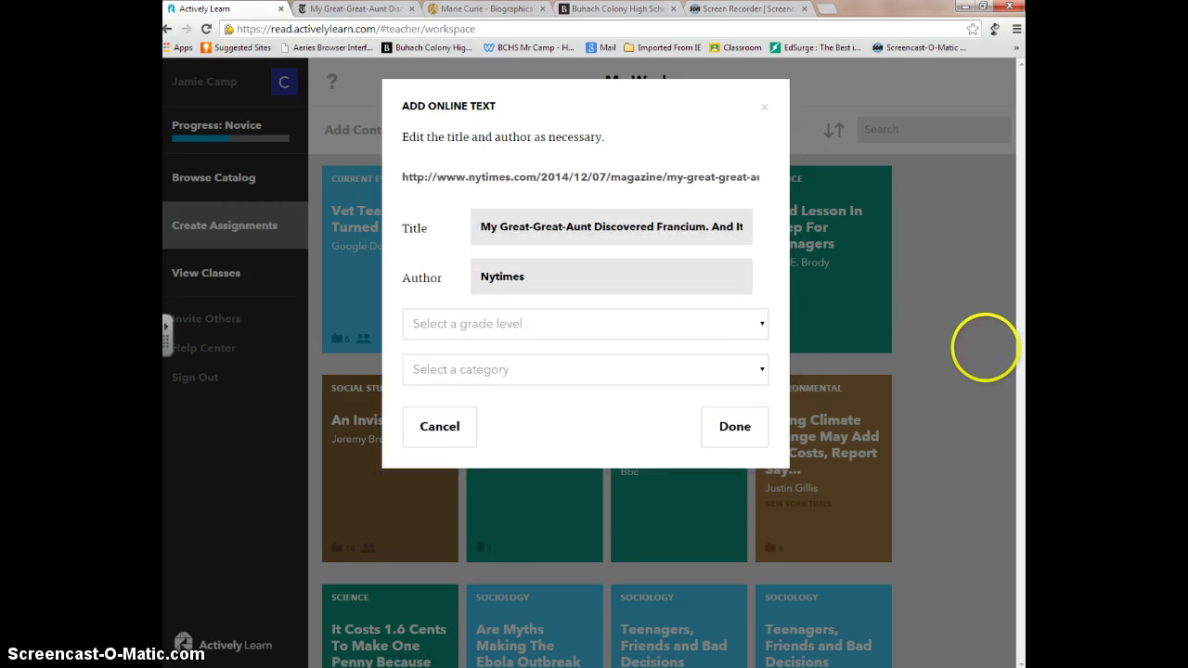
Step: Tag the article as Grades 11-12 and Science and finish adding it
{"action": "left_click", "coordinate": [557, 323]}
{"action": "left_click", "coordinate": [551, 417]}
{"action": "left_click", "coordinate": [590, 369]}
{"action": "left_click", "coordinate": [685, 450]}
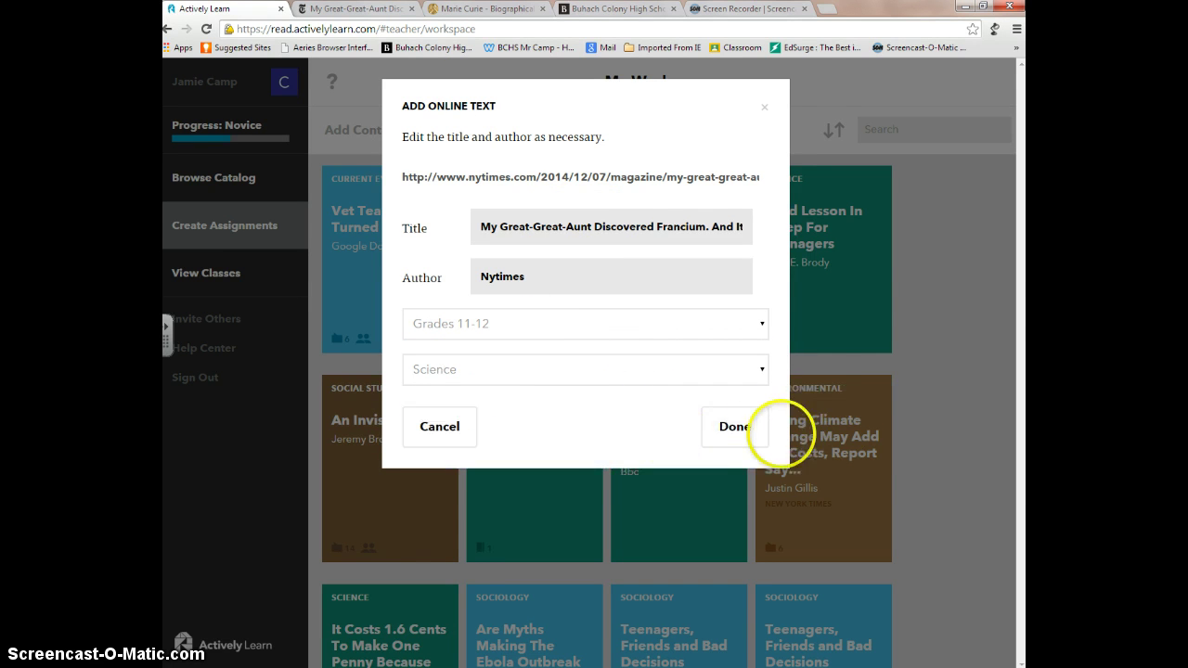
{"action": "left_click", "coordinate": [747, 429]}
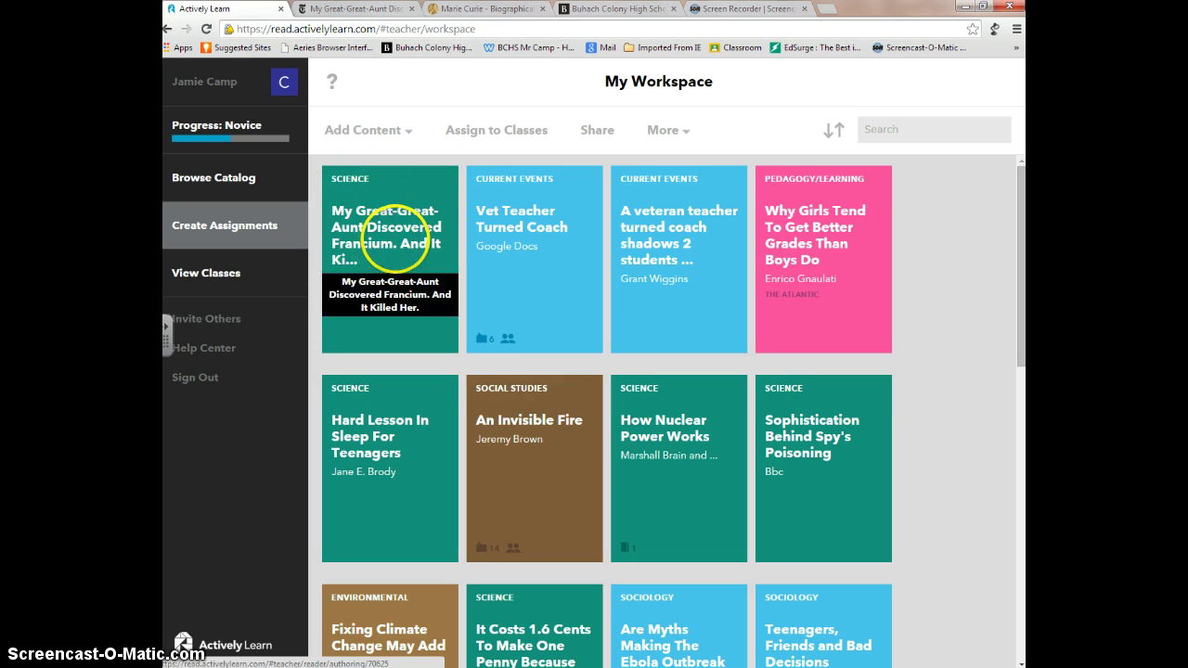
Step: Open the francium article in the authoring reader and select 'barium' in the first paragraph
{"action": "left_click", "coordinate": [390, 265]}
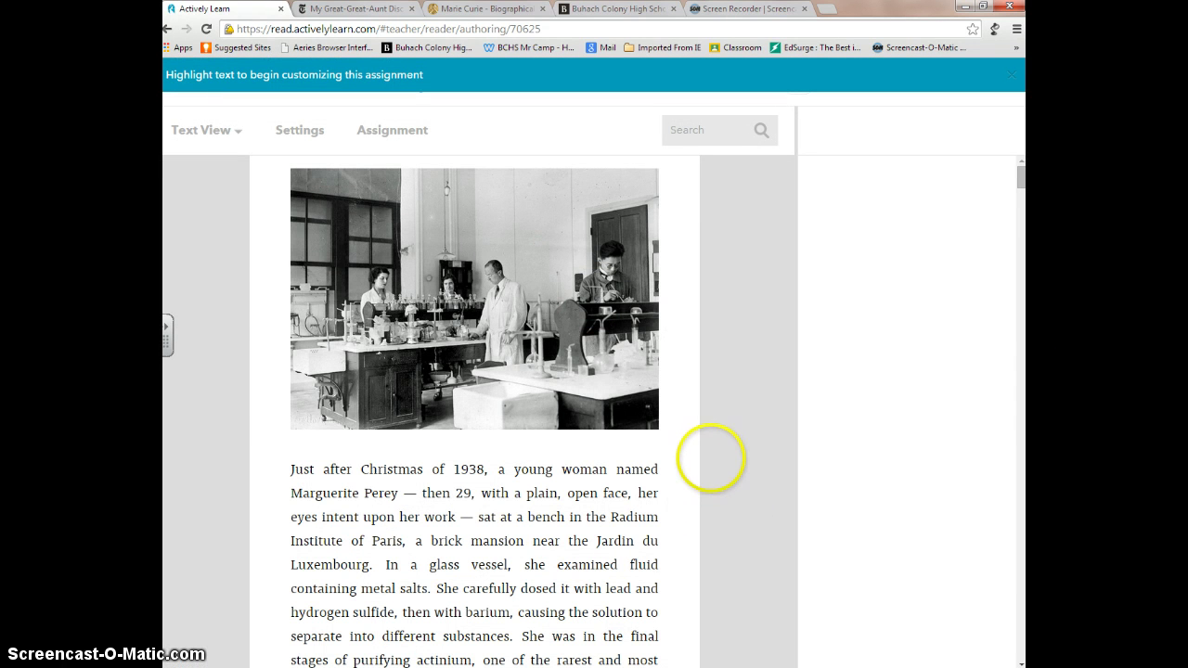
{"action": "scroll", "coordinate": [687, 492], "scroll_direction": "down", "scroll_amount": 2}
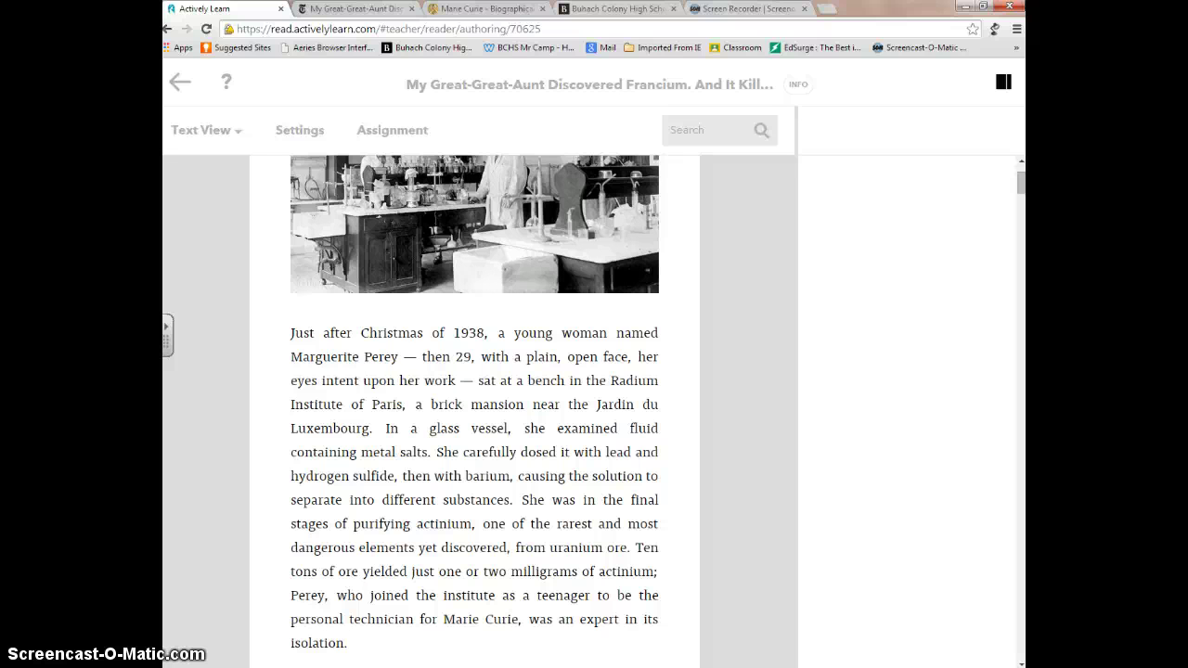
{"action": "mouse_move", "coordinate": [499, 476]}
{"action": "left_mouse_down"}
{"action": "mouse_move", "coordinate": [480, 477]}
{"action": "mouse_move", "coordinate": [493, 488]}
{"action": "mouse_move", "coordinate": [510, 476]}
{"action": "left_mouse_up"}
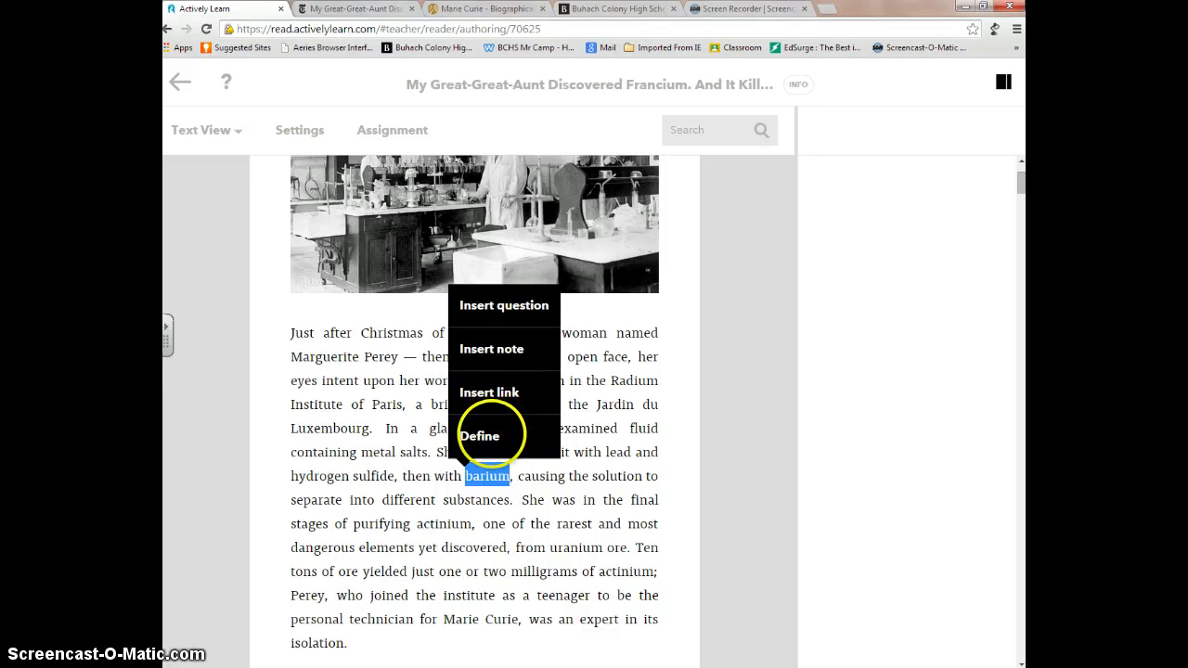
Step: Insert an OSR-tagged question at barium: 'What is the chemical symbol for barium?'
{"action": "left_click", "coordinate": [510, 307]}
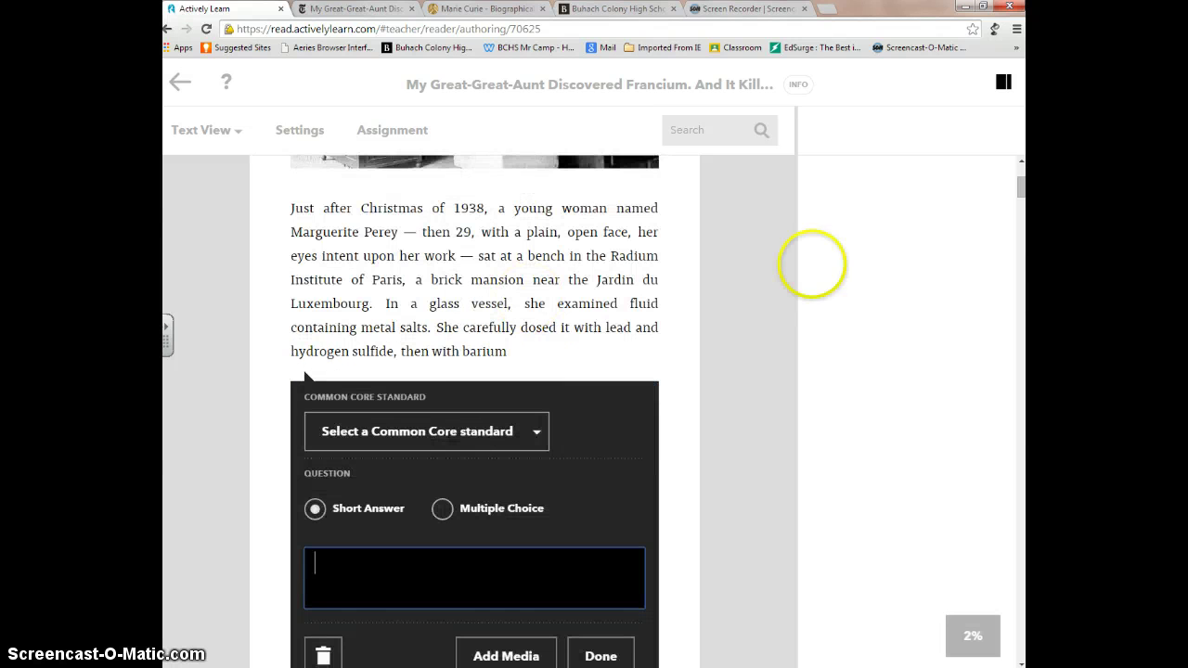
{"action": "left_click", "coordinate": [510, 226]}
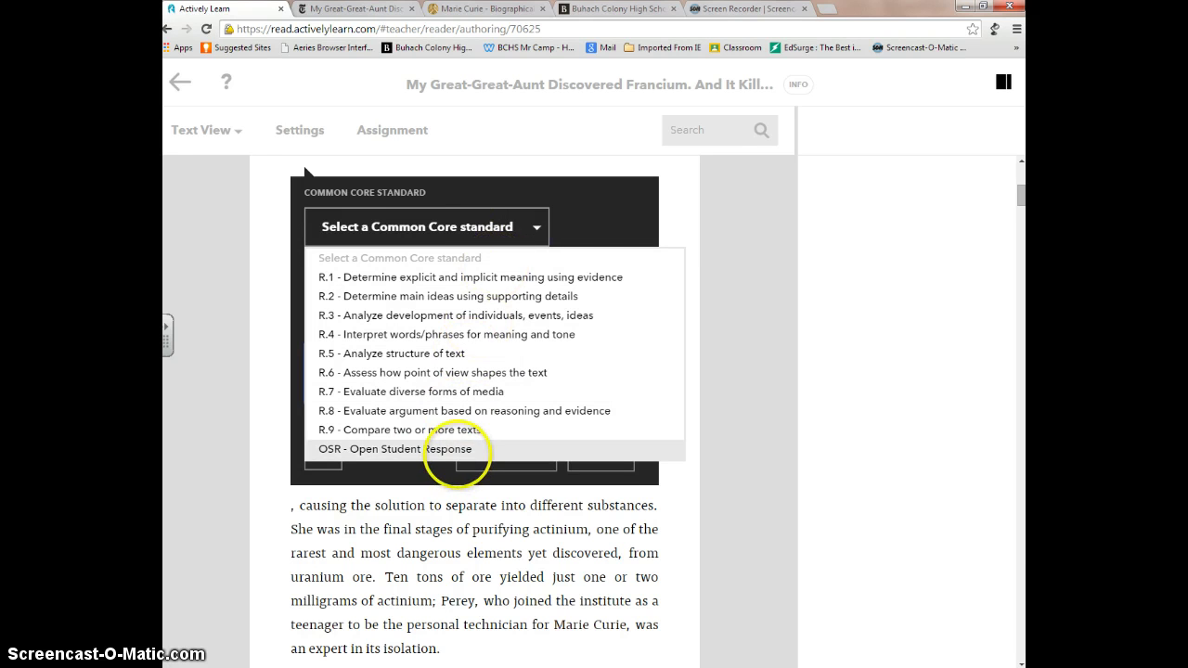
{"action": "left_click", "coordinate": [445, 450]}
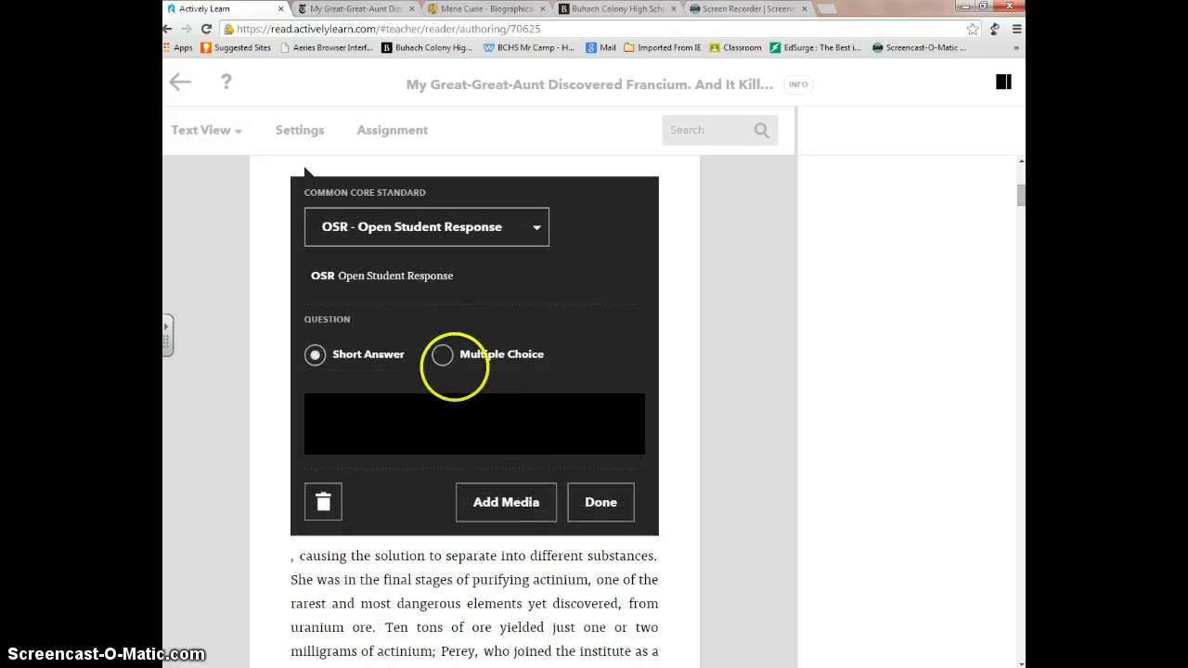
{"action": "left_click", "coordinate": [555, 399]}
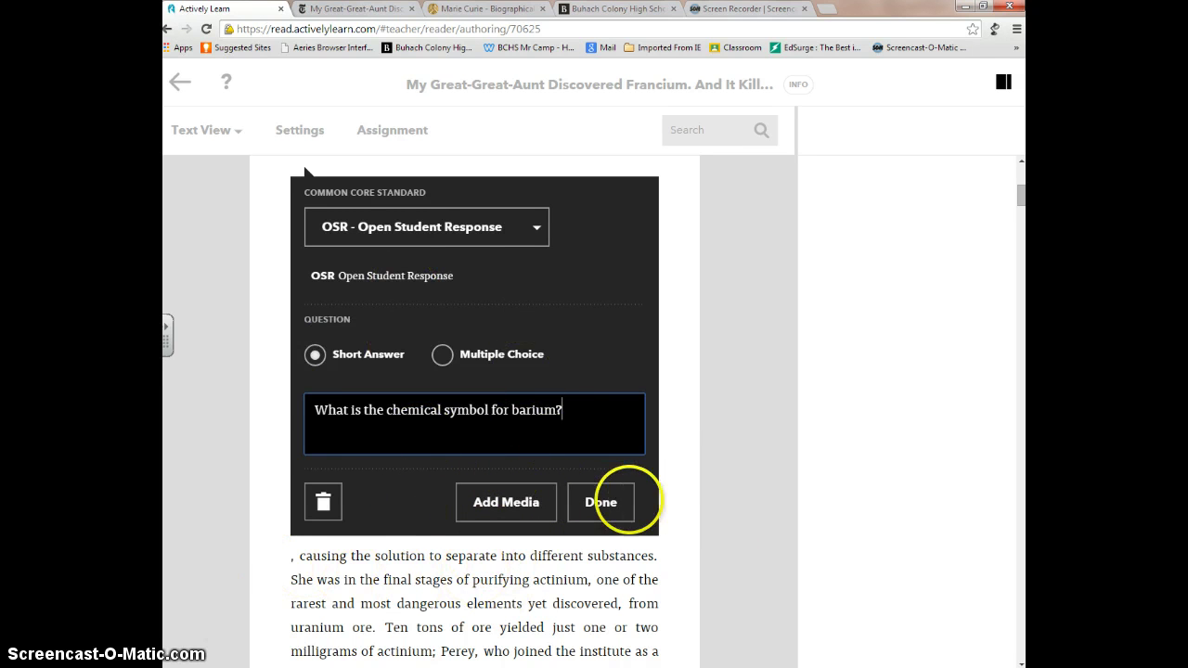
{"action": "left_click", "coordinate": [600, 502]}
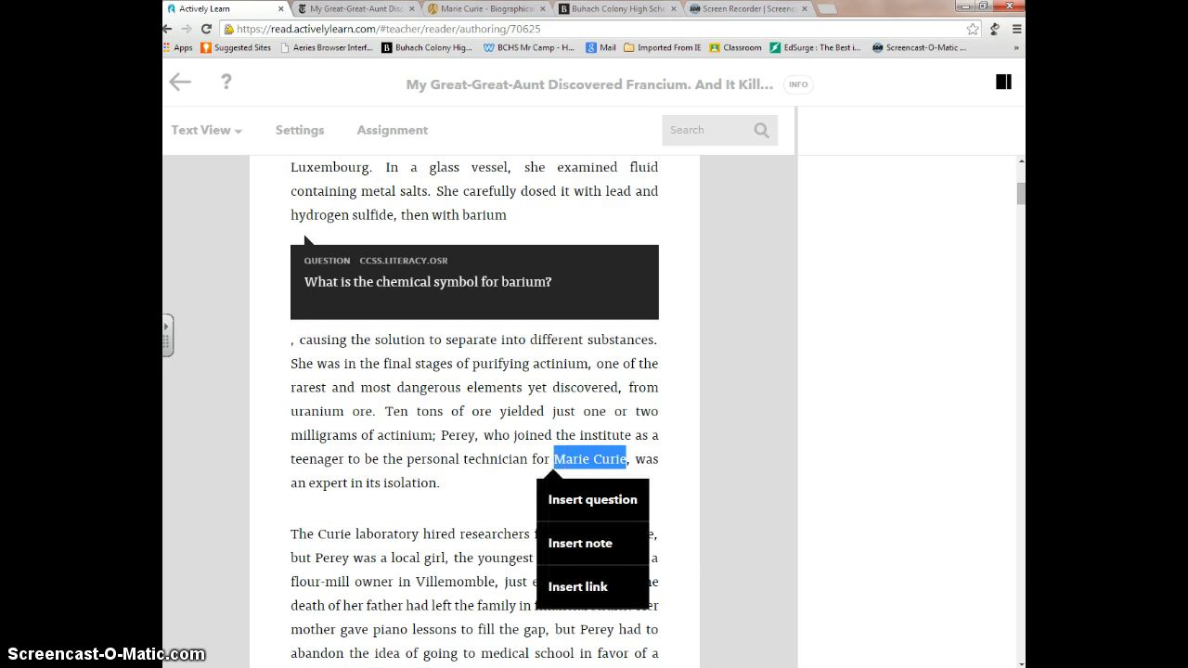
Step: Link 'Marie Curie' to the Nobel Prize biography page, then exit the article to My Workspace
{"action": "left_click", "coordinate": [577, 587]}
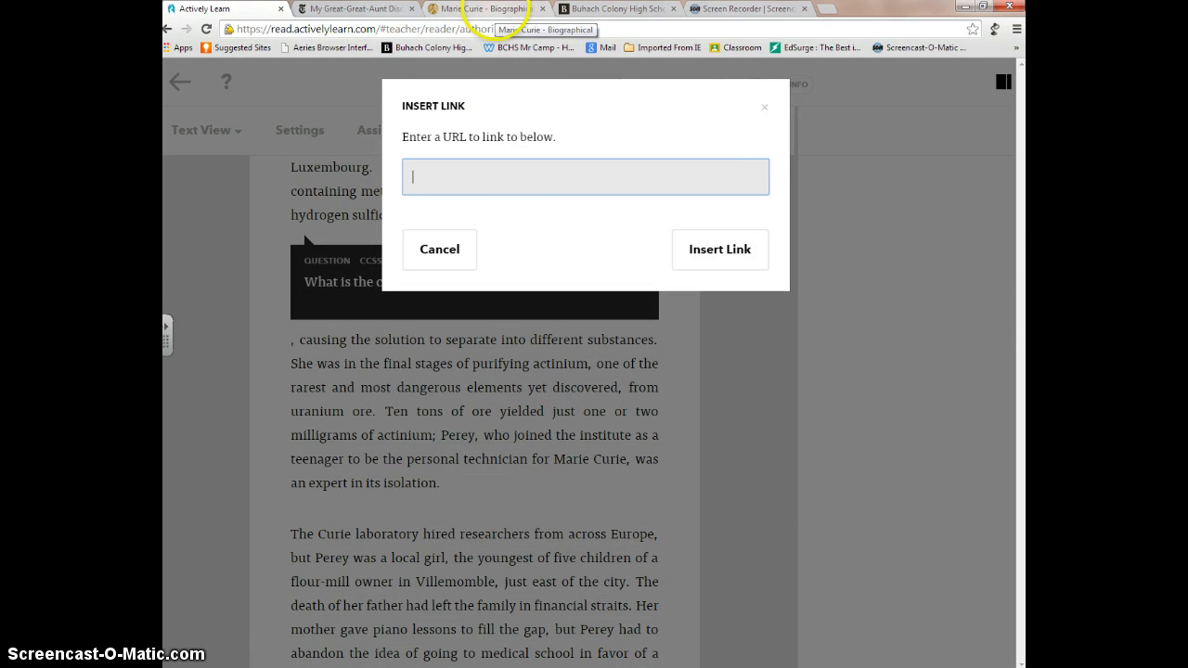
{"action": "left_click", "coordinate": [509, 11]}
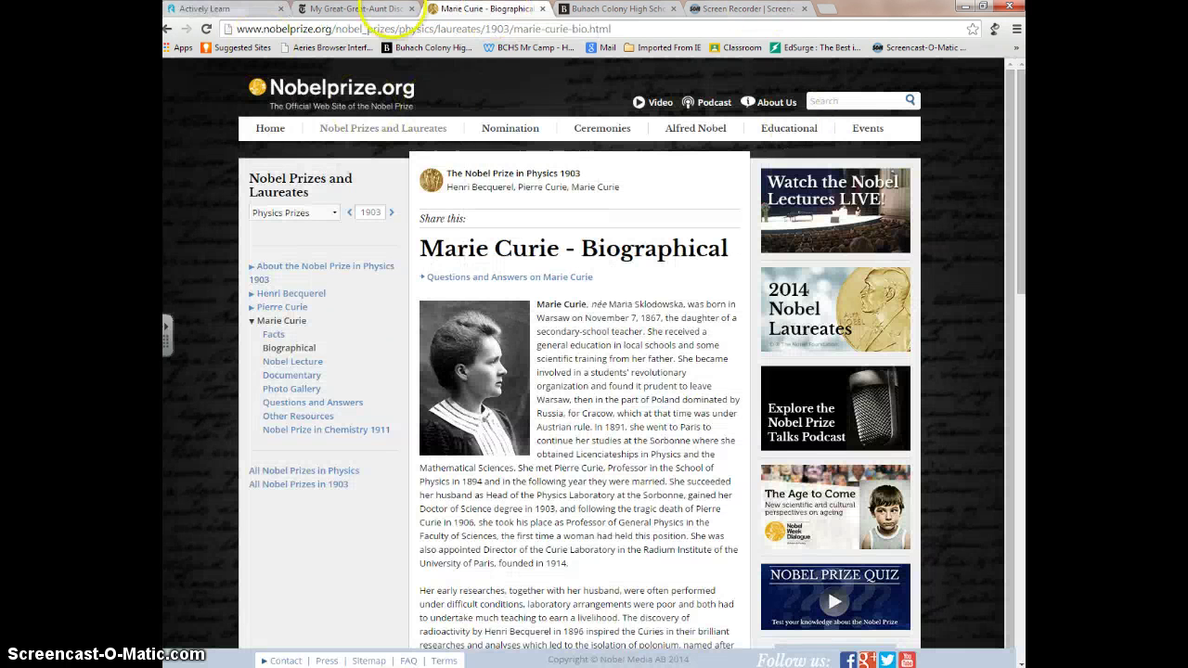
{"action": "left_click", "coordinate": [372, 29]}
{"action": "key", "text": "ctrl+c"}
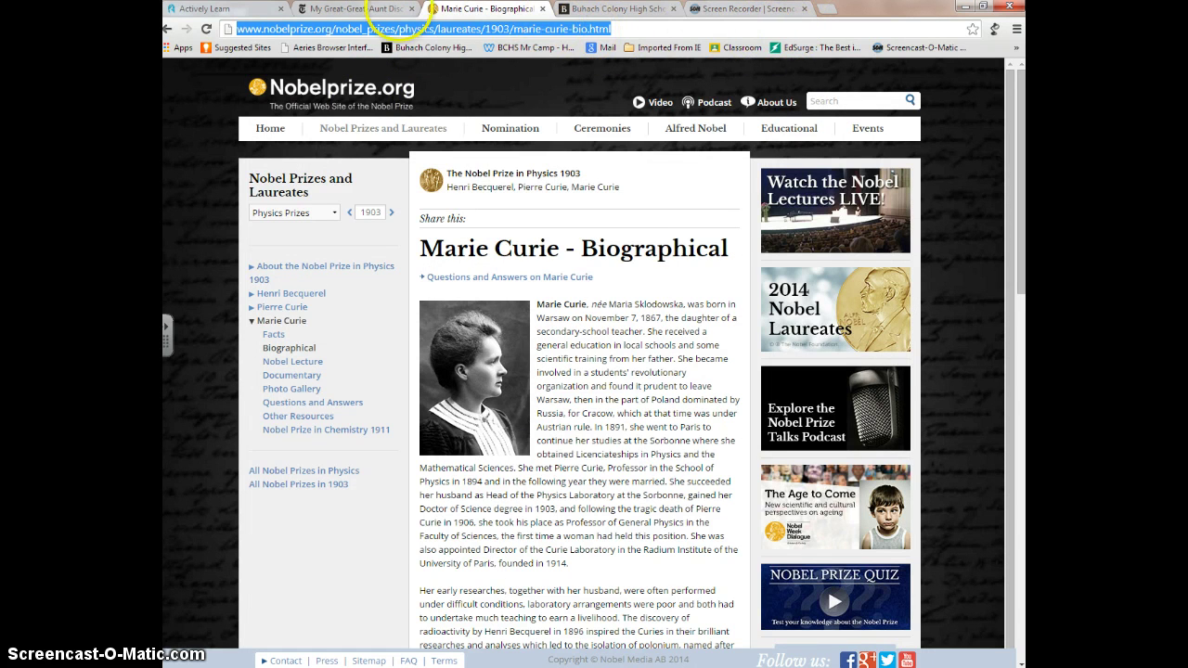
{"action": "left_click", "coordinate": [219, 11]}
{"action": "right_click", "coordinate": [518, 173]}
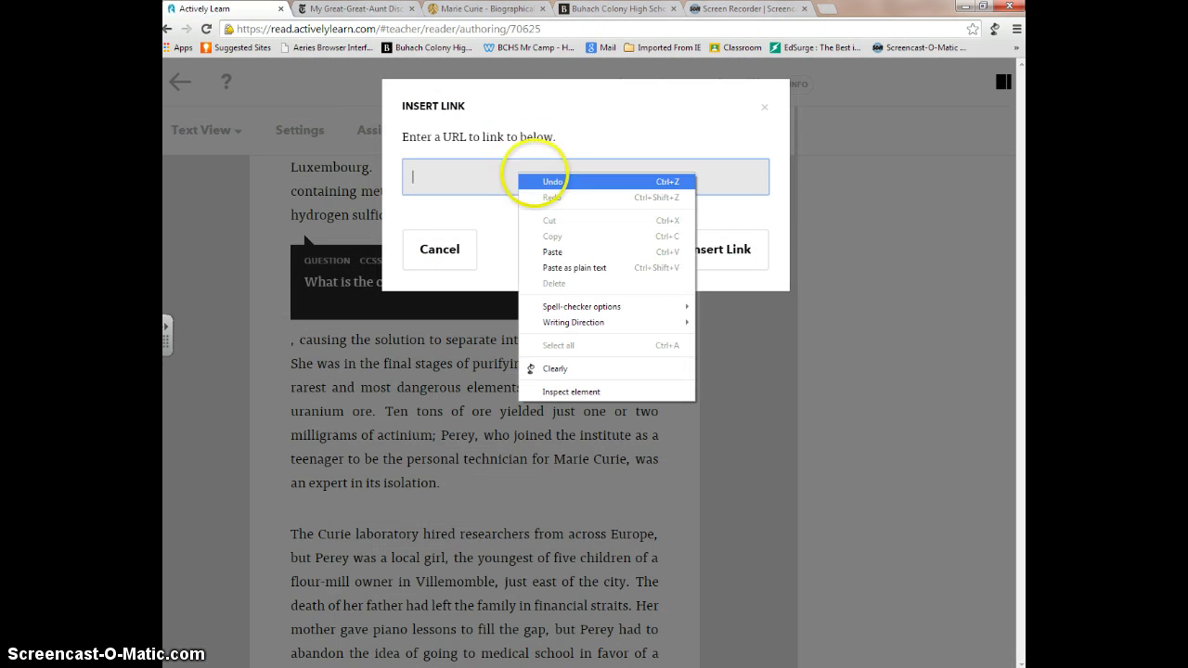
{"action": "left_click", "coordinate": [567, 252]}
{"action": "left_click", "coordinate": [733, 249]}
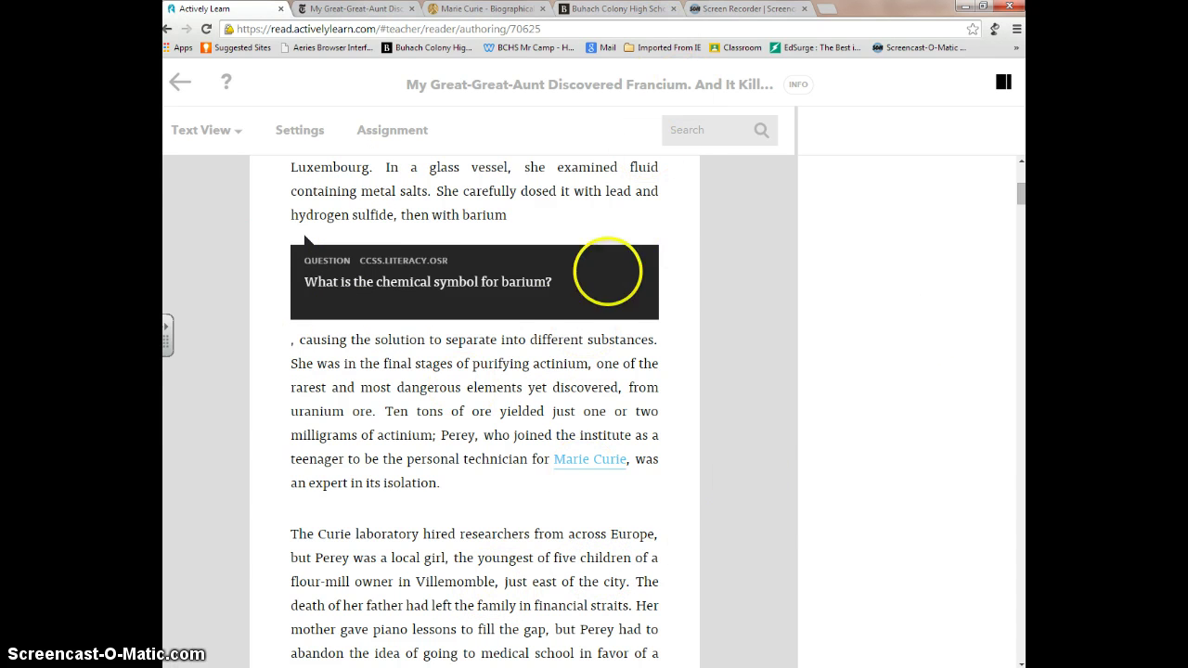
{"action": "left_click", "coordinate": [179, 82]}
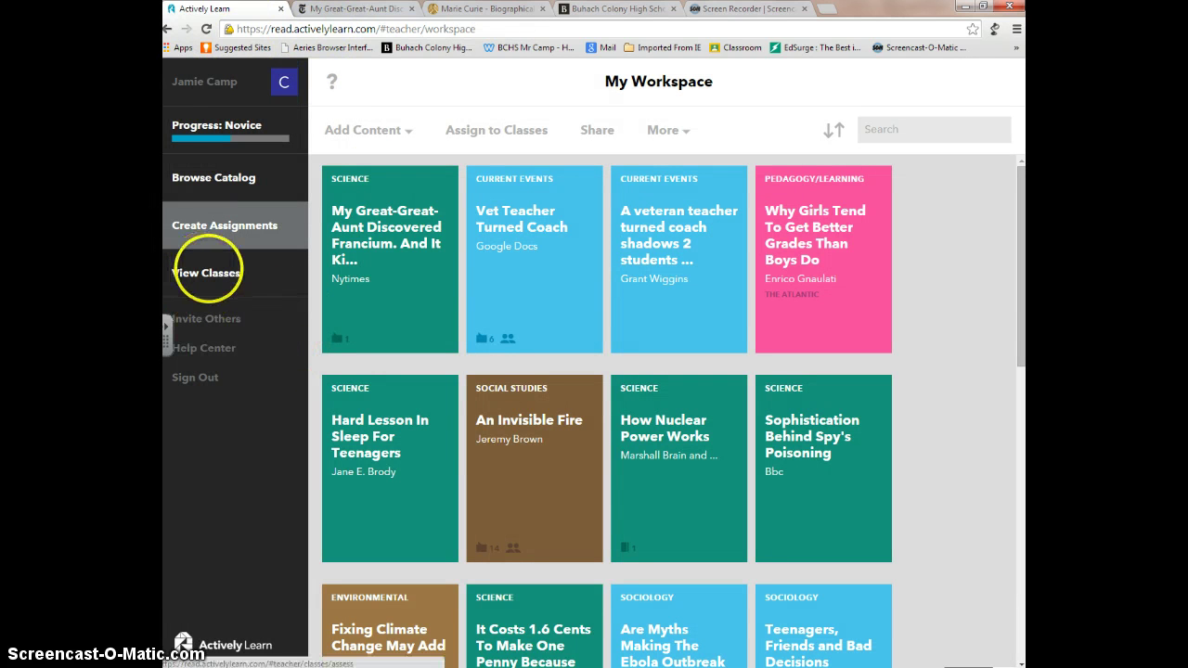
Step: Switch to the Teachers class to show its assignments, including Vet Teacher Turned Coach
{"action": "left_click", "coordinate": [206, 273]}
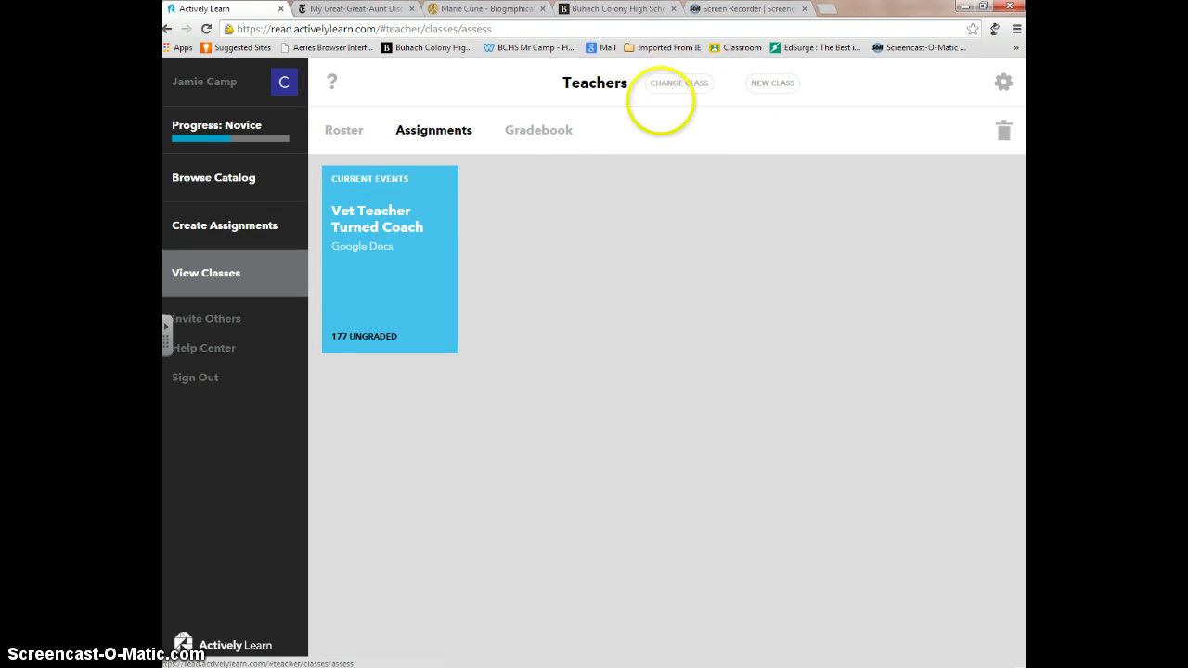
{"action": "left_click", "coordinate": [679, 84]}
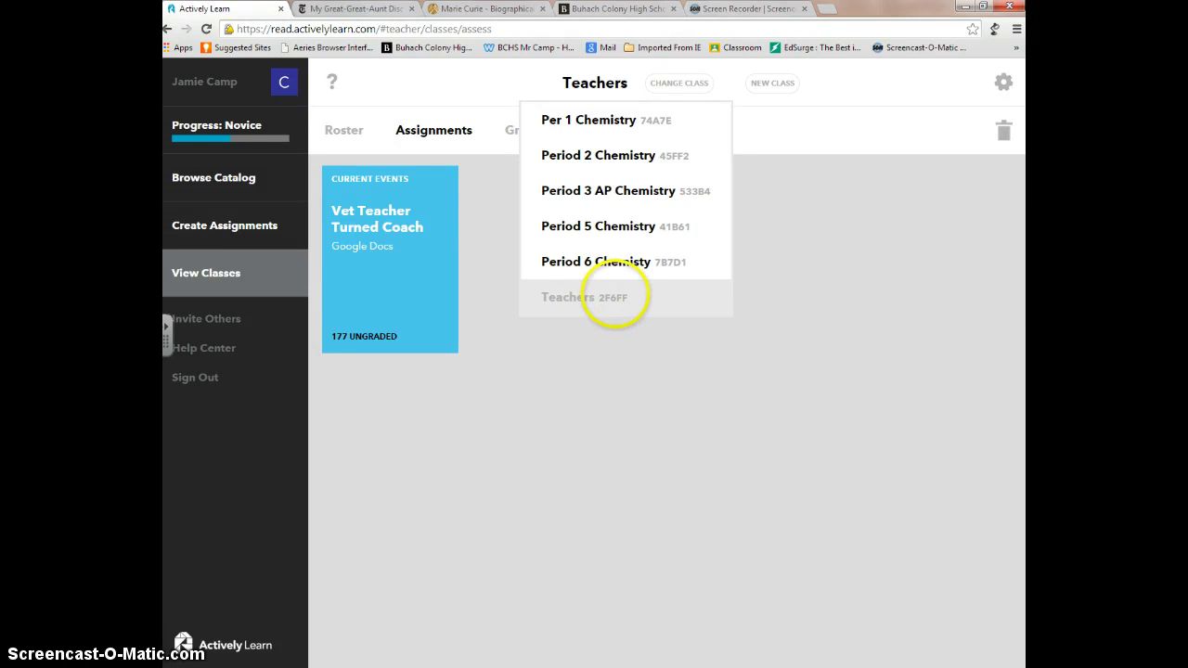
{"action": "left_click", "coordinate": [620, 291]}
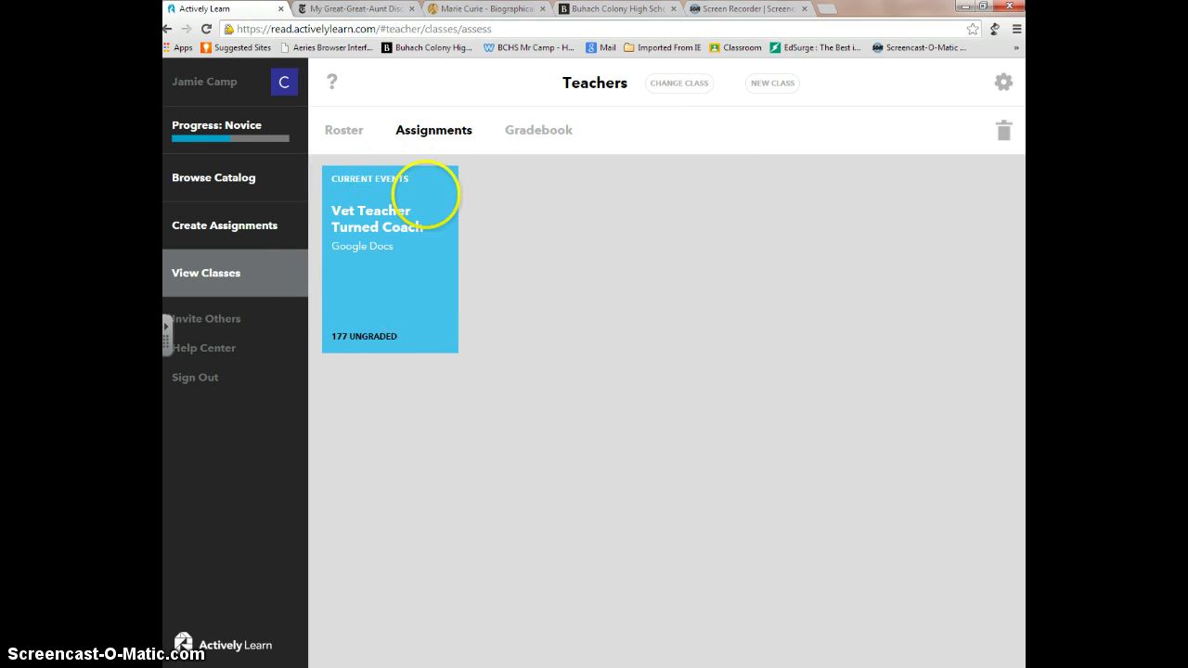
{"action": "mouse_move", "coordinate": [350, 331]}
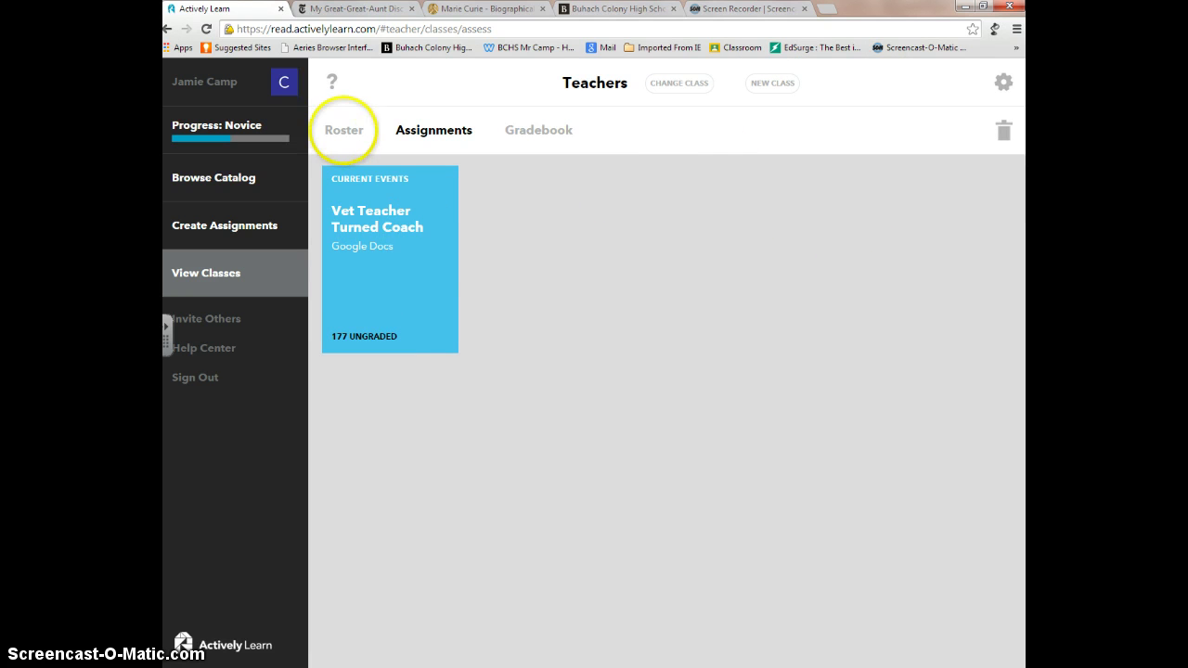
{"action": "left_click", "coordinate": [341, 130]}
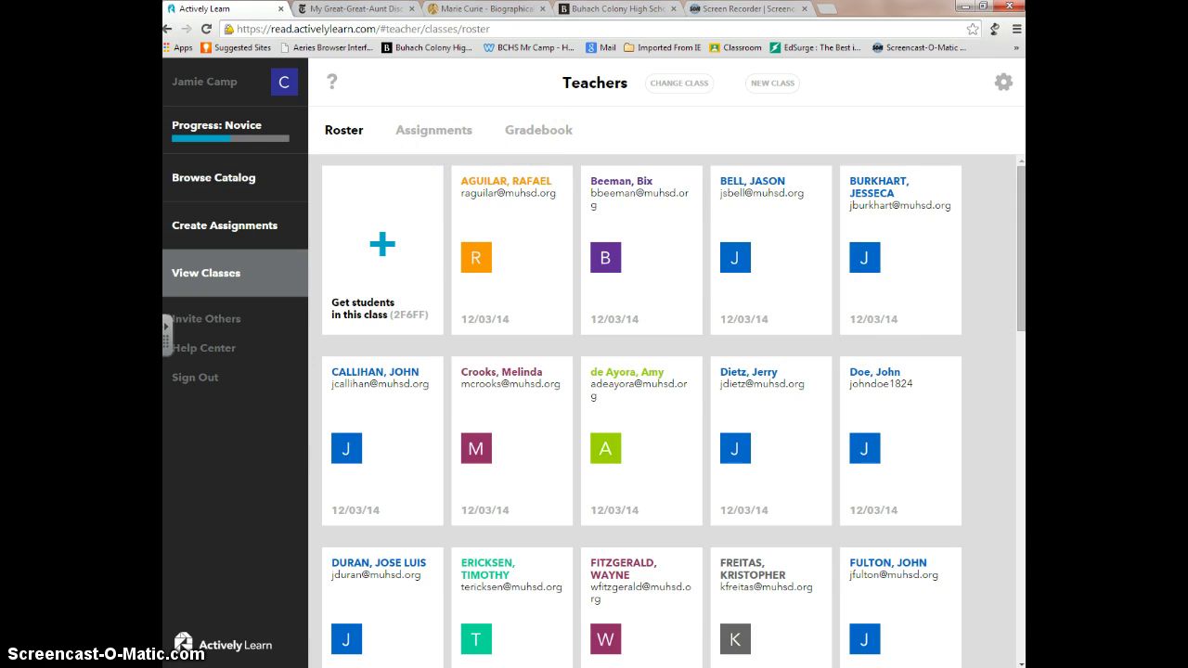
{"action": "left_click", "coordinate": [536, 130]}
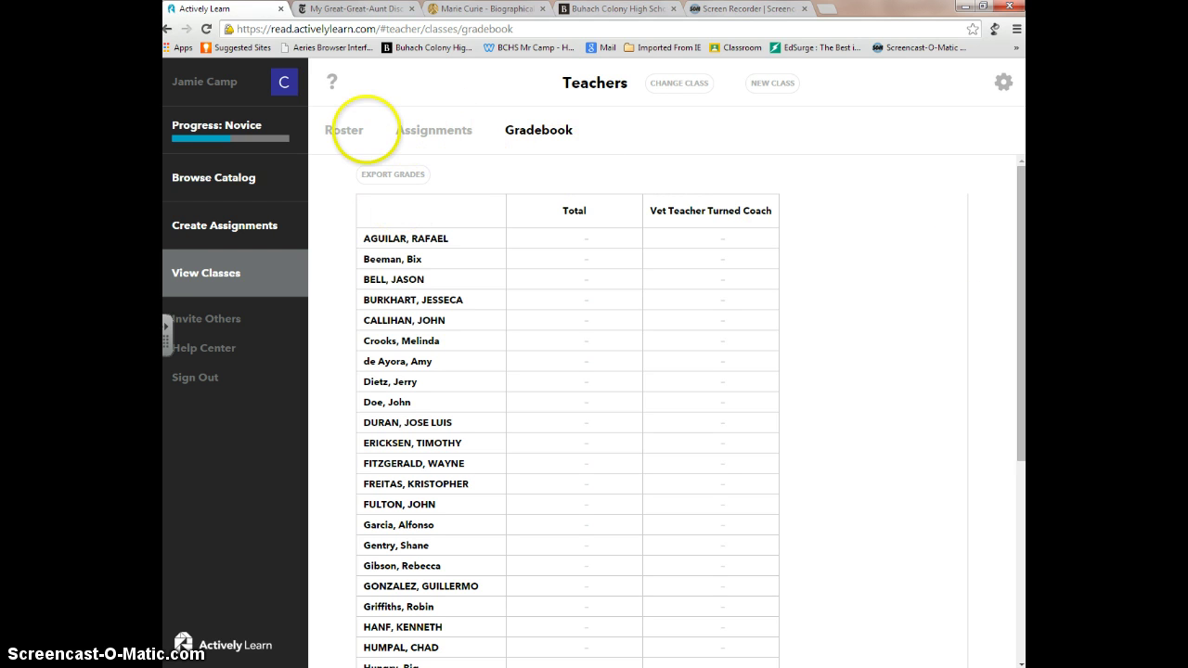
{"action": "left_click", "coordinate": [346, 129]}
{"action": "left_click", "coordinate": [415, 128]}
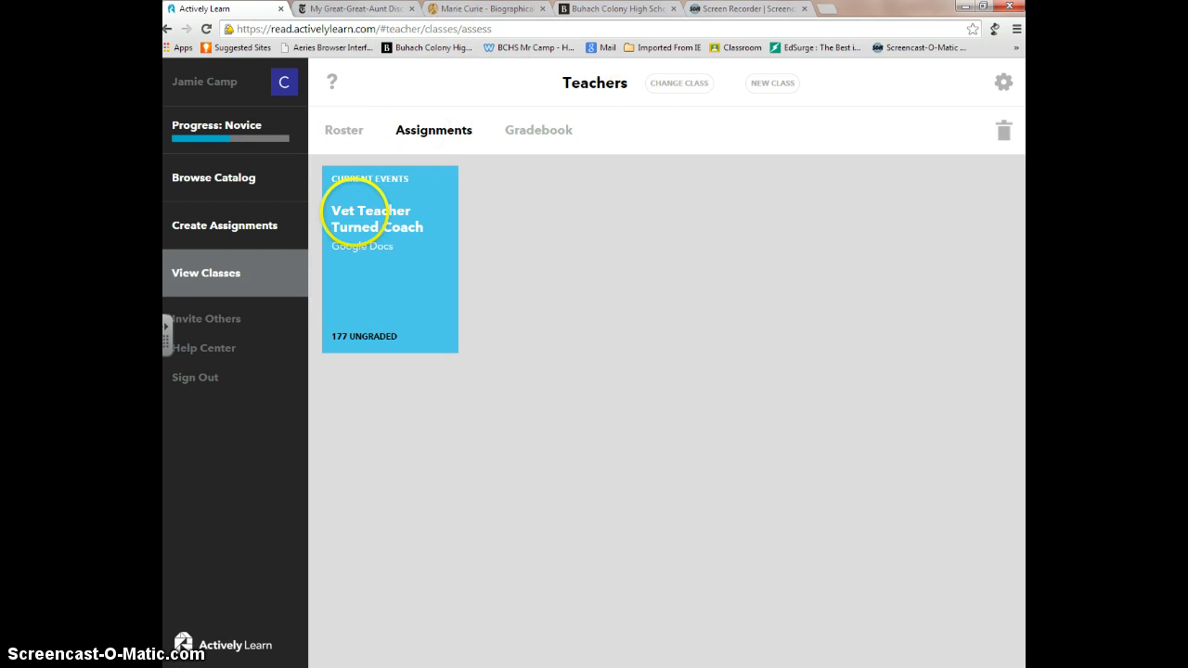
{"action": "left_click", "coordinate": [356, 214]}
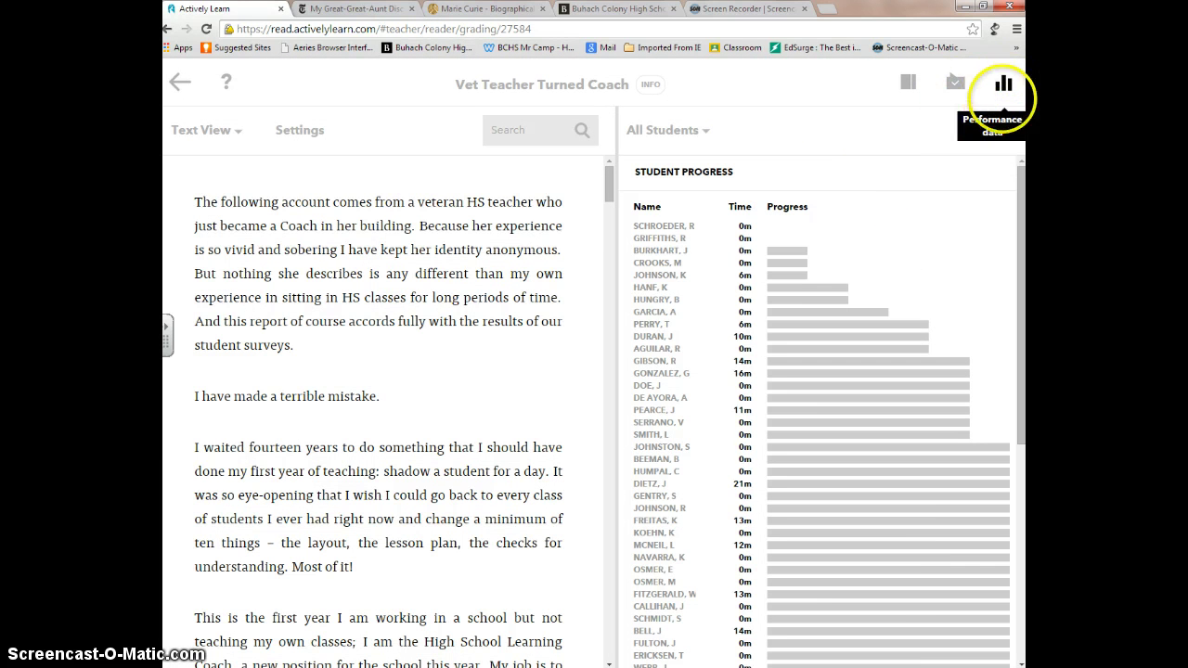
{"action": "scroll", "coordinate": [996, 310], "scroll_direction": "down", "scroll_amount": 3}
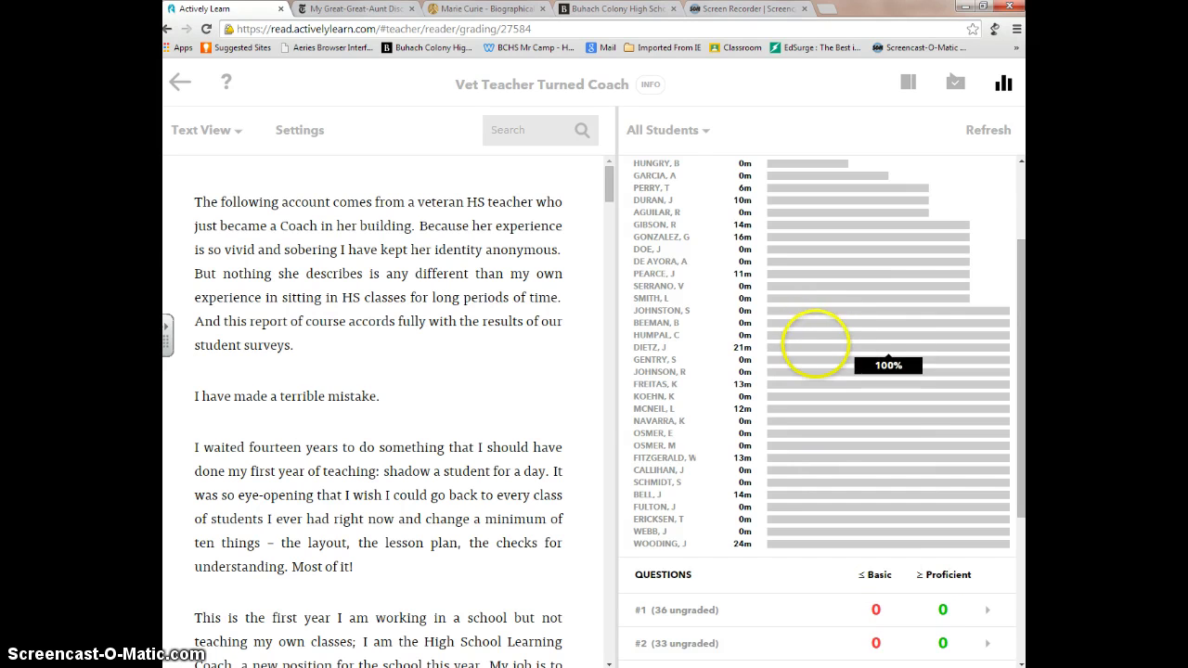
{"action": "scroll", "coordinate": [814, 340], "scroll_direction": "up", "scroll_amount": 3}
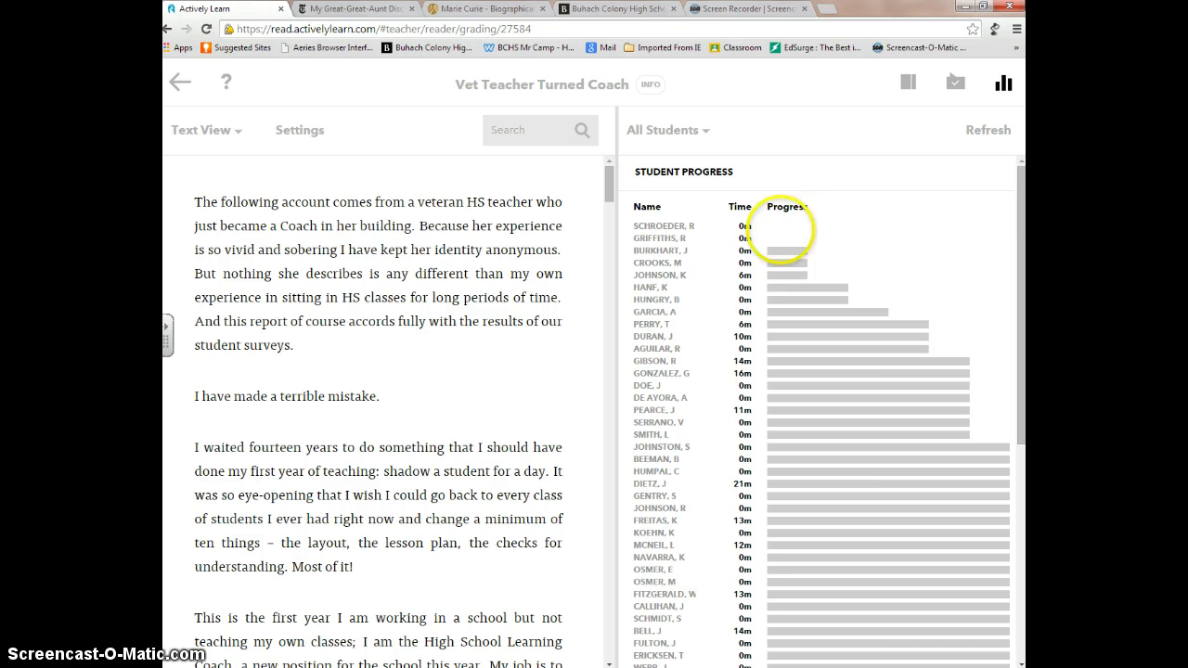
{"action": "scroll", "coordinate": [910, 418], "scroll_direction": "down", "scroll_amount": 3}
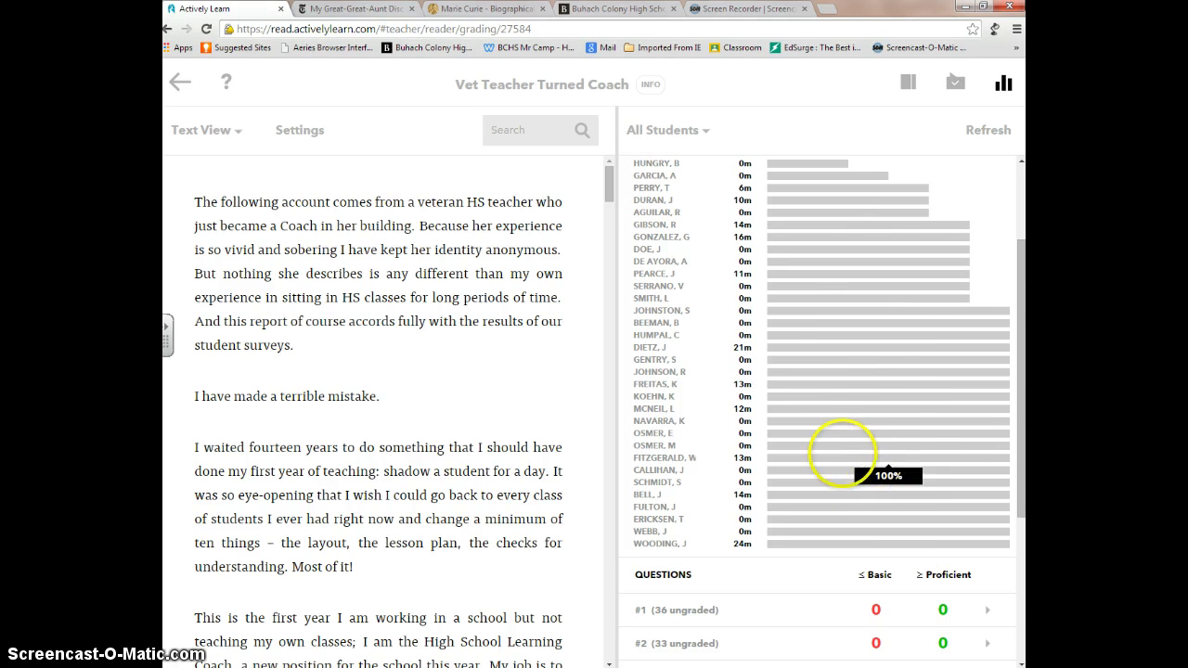
{"action": "scroll", "coordinate": [845, 362], "scroll_direction": "up", "scroll_amount": 3}
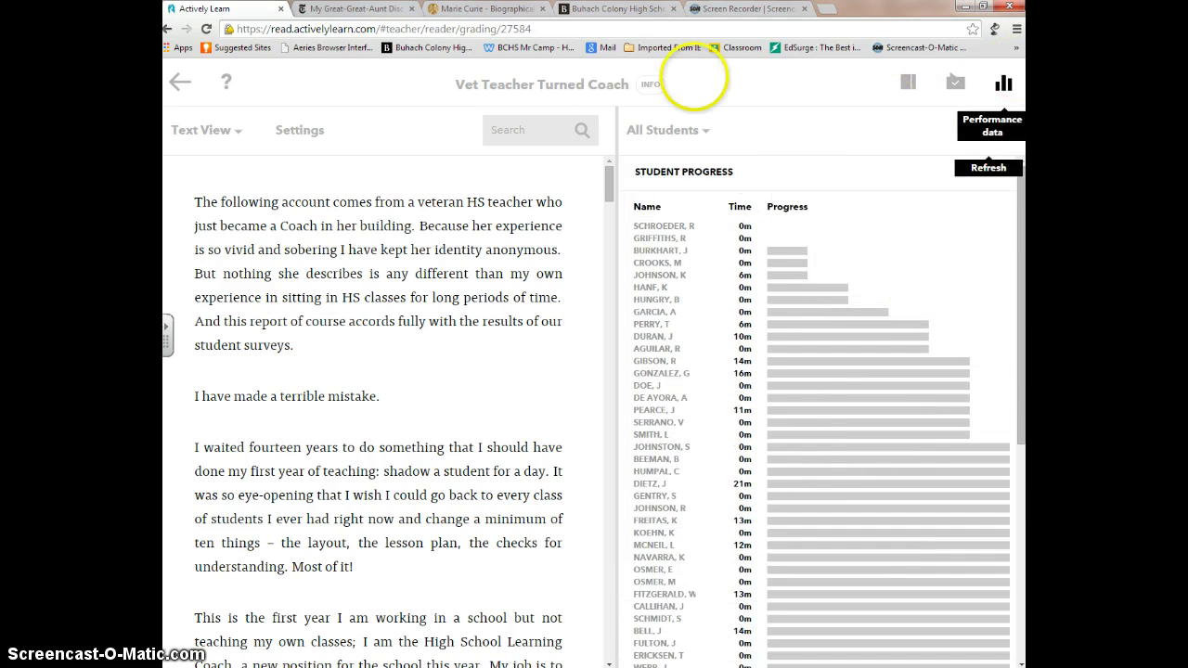
Step: Open Vet Teacher Turned Coach and filter its performance data to a single student
{"action": "left_click", "coordinate": [179, 82]}
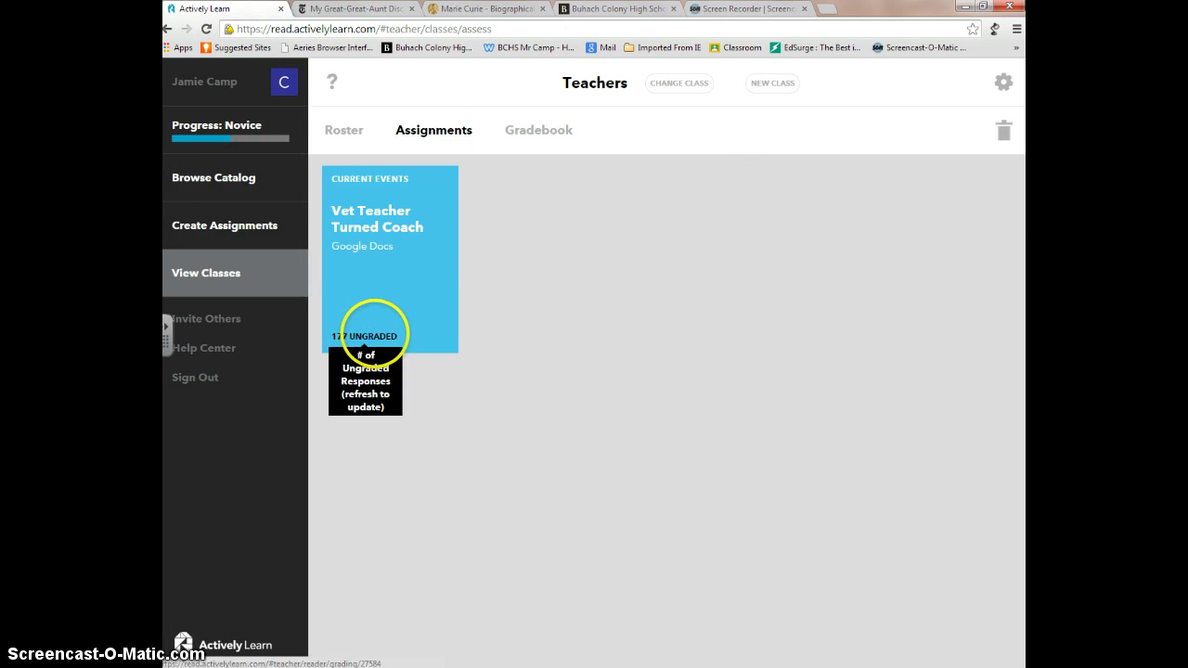
{"action": "left_click", "coordinate": [364, 336]}
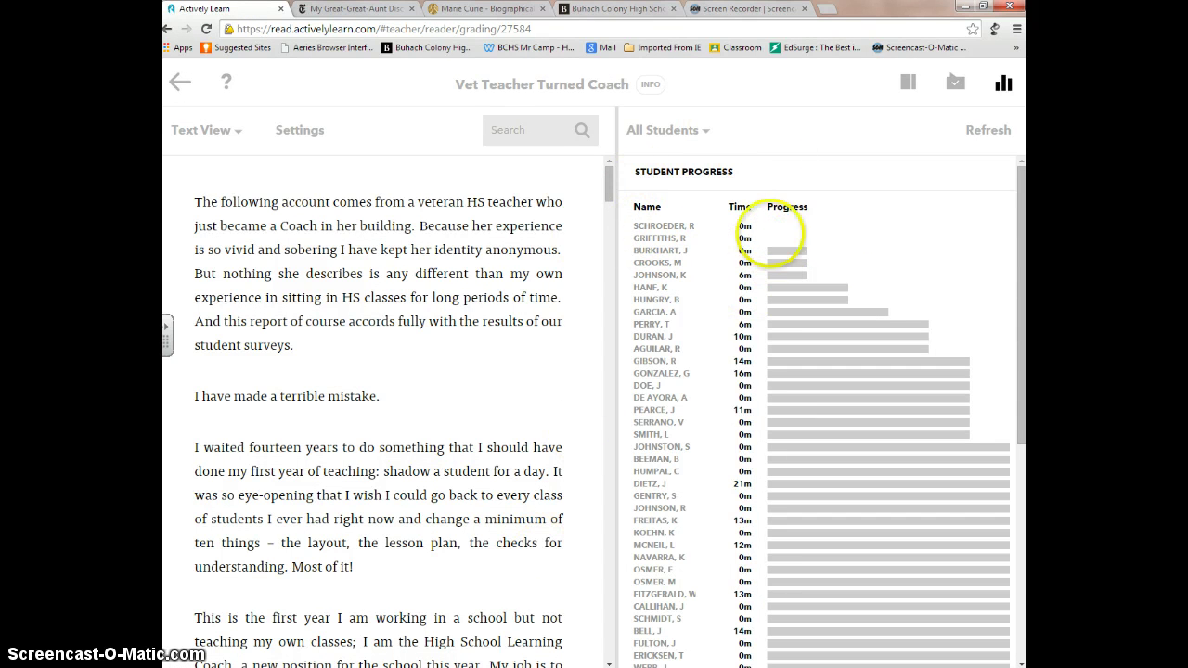
{"action": "left_click", "coordinate": [707, 131]}
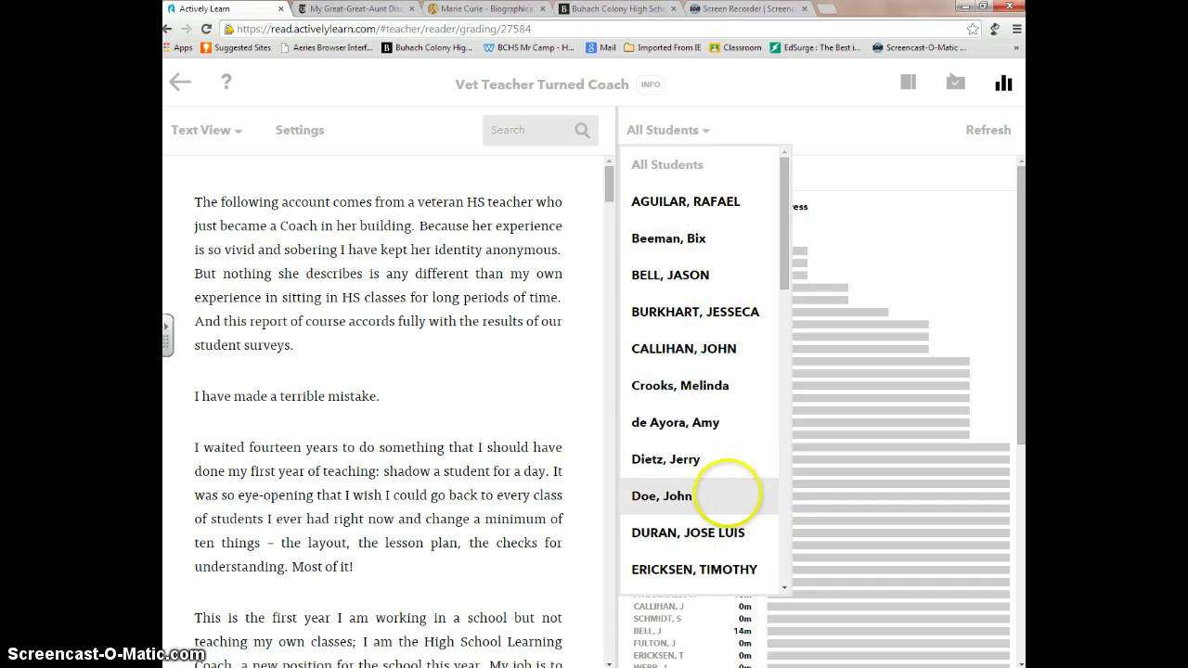
{"action": "scroll", "coordinate": [729, 497], "scroll_direction": "down", "scroll_amount": 2}
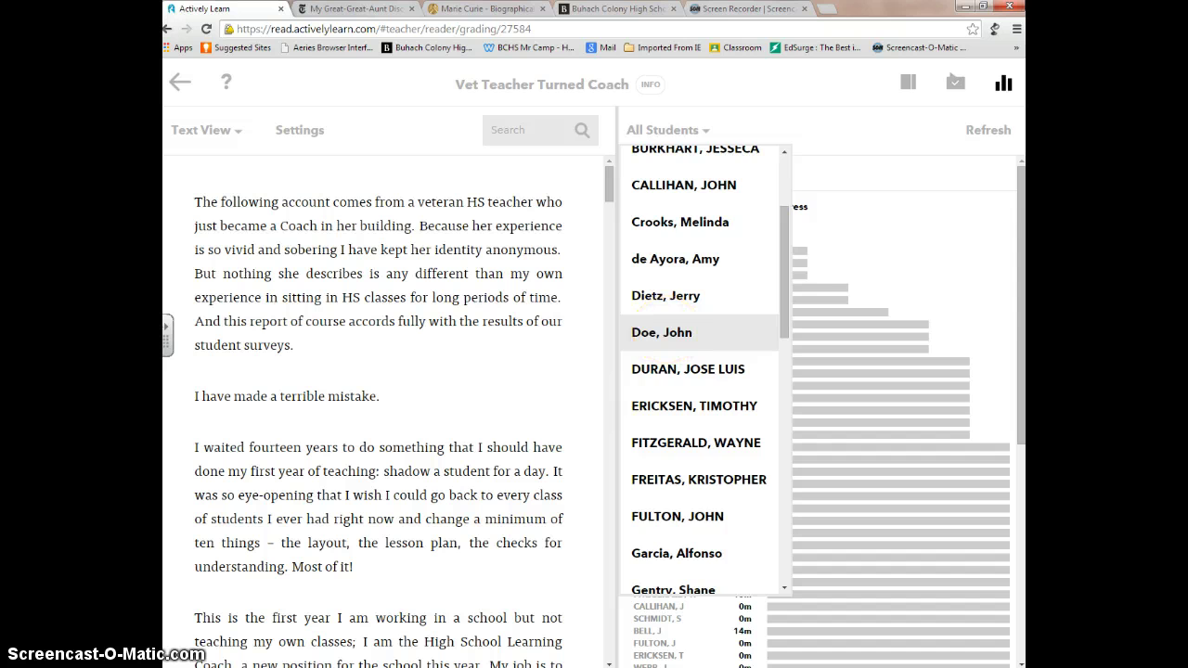
{"action": "left_click", "coordinate": [705, 333]}
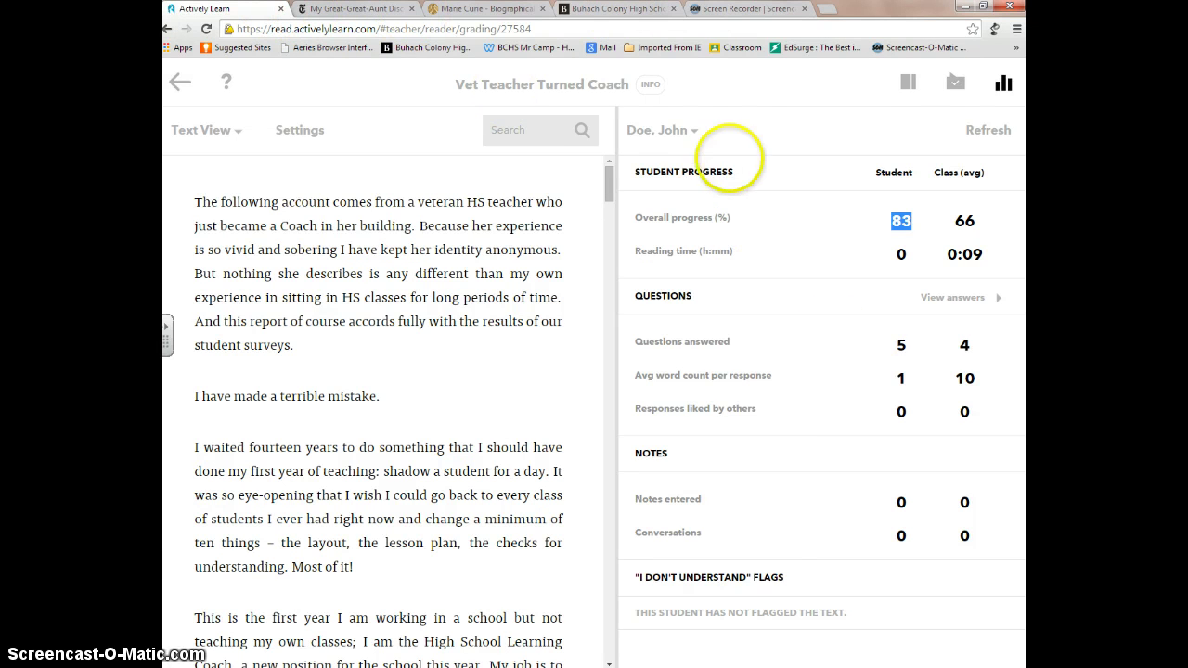
{"action": "left_click", "coordinate": [692, 130]}
{"action": "left_click", "coordinate": [679, 334]}
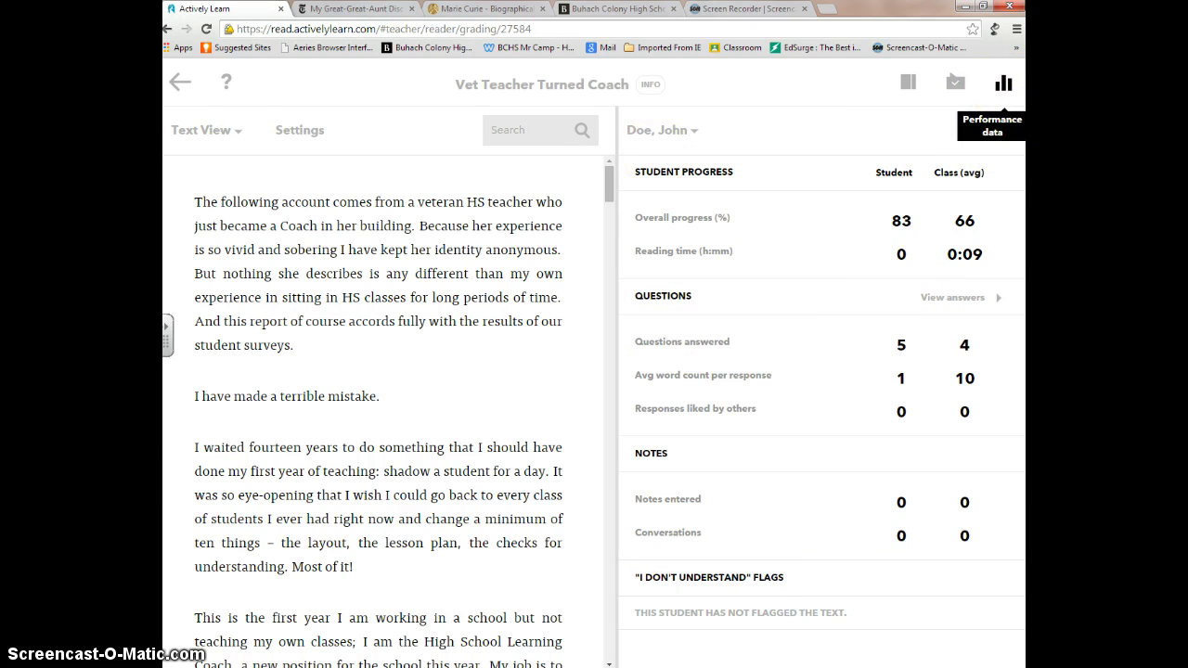
Step: Open the class's Question 1 responses (0/36 graded) and scroll through them to the end
{"action": "scroll", "coordinate": [345, 530], "scroll_direction": "down", "scroll_amount": 8}
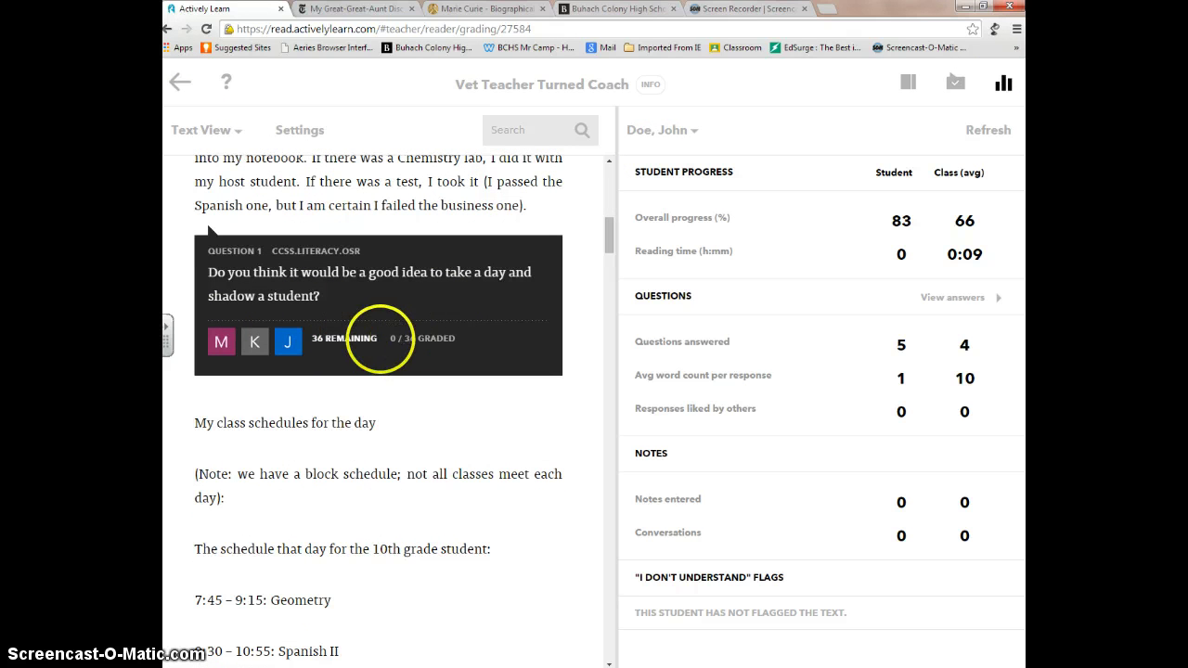
{"action": "left_click", "coordinate": [436, 339]}
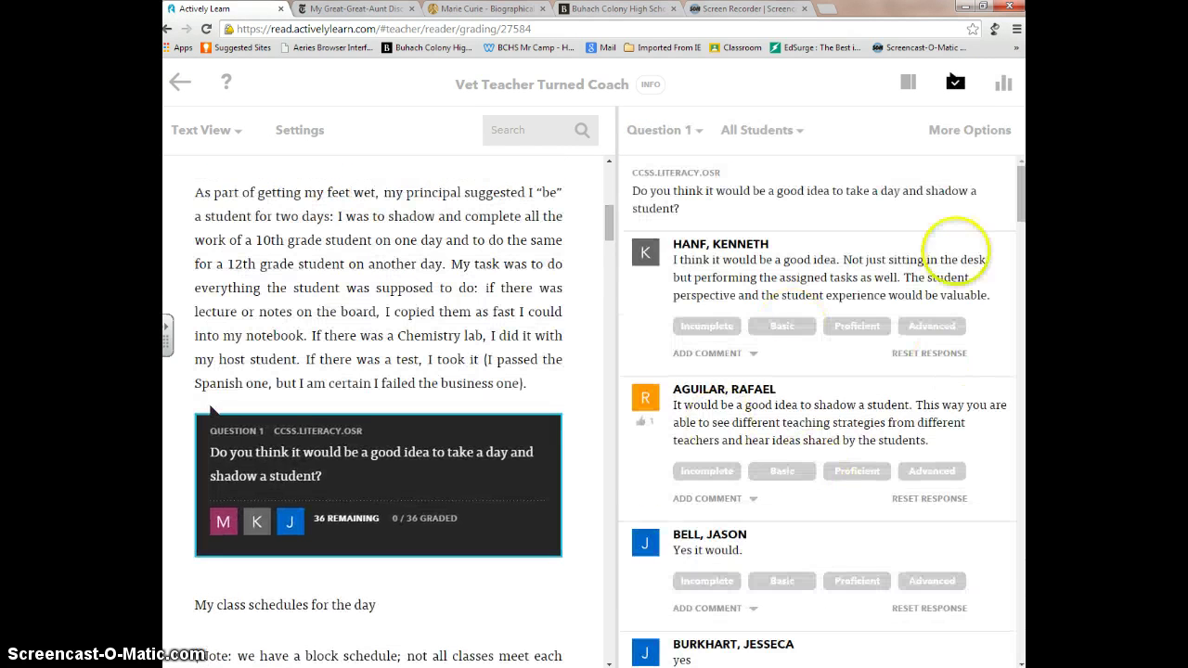
{"action": "scroll", "coordinate": [966, 361], "scroll_direction": "down", "scroll_amount": 2}
{"action": "scroll", "coordinate": [966, 360], "scroll_direction": "down", "scroll_amount": 7}
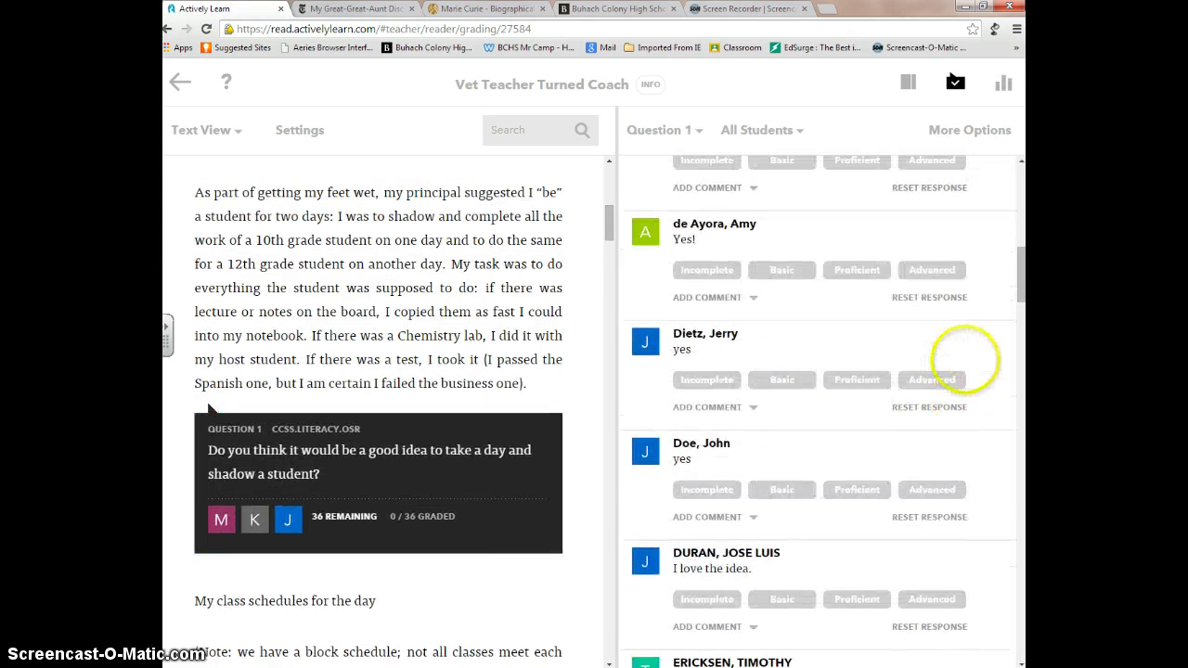
{"action": "scroll", "coordinate": [966, 360], "scroll_direction": "down", "scroll_amount": 10}
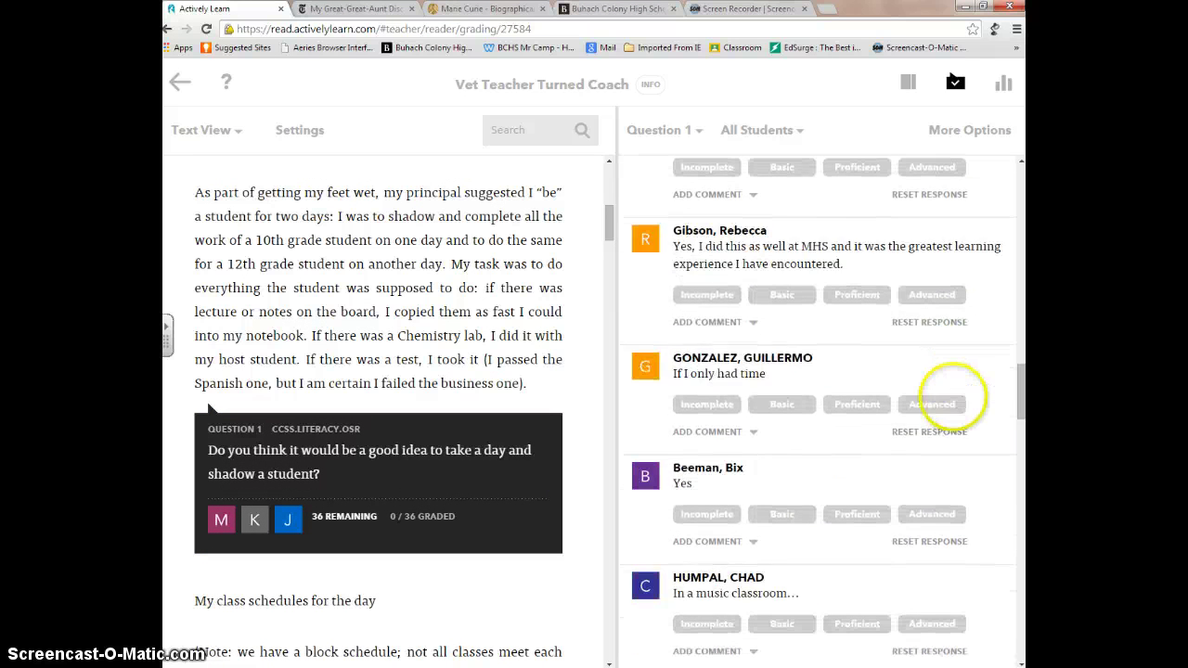
{"action": "scroll", "coordinate": [949, 394], "scroll_direction": "down", "scroll_amount": 10}
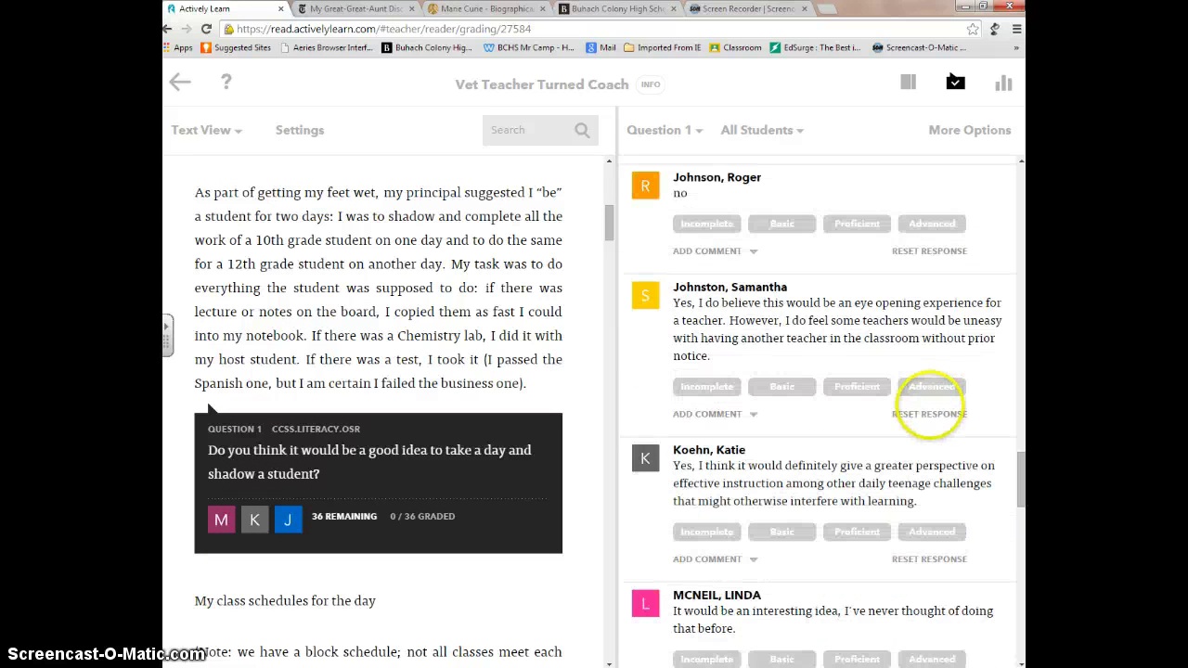
{"action": "scroll", "coordinate": [933, 398], "scroll_direction": "down", "scroll_amount": 5}
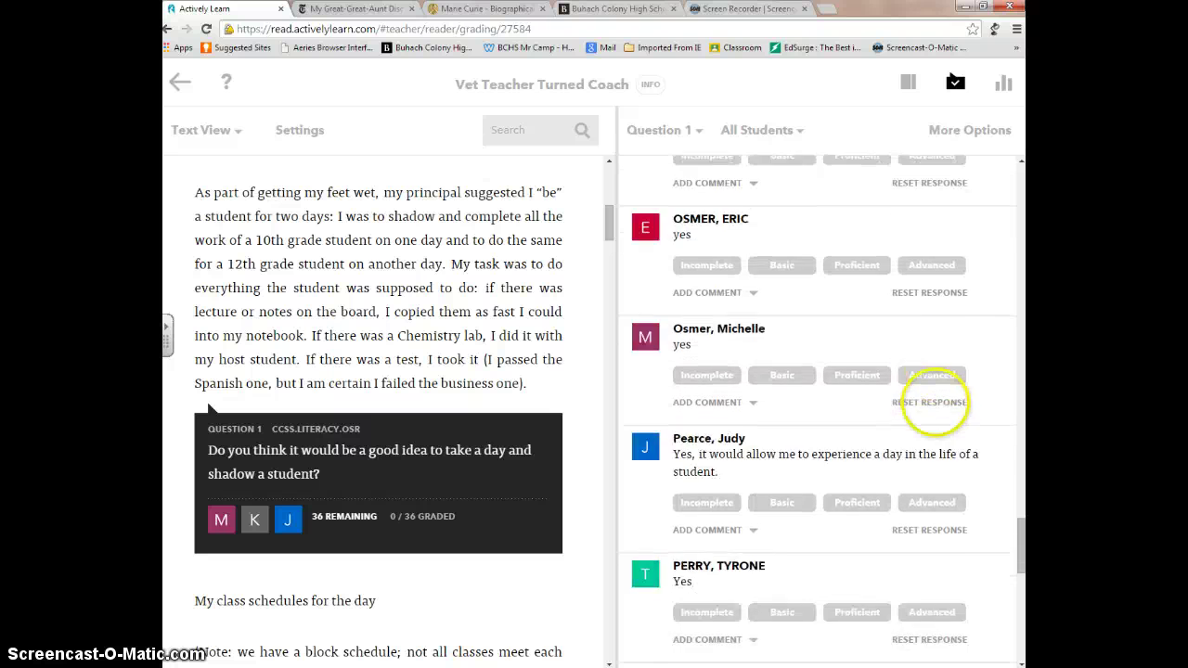
{"action": "left_click_drag", "start_coordinate": [610, 223], "coordinate": [539, 649]}
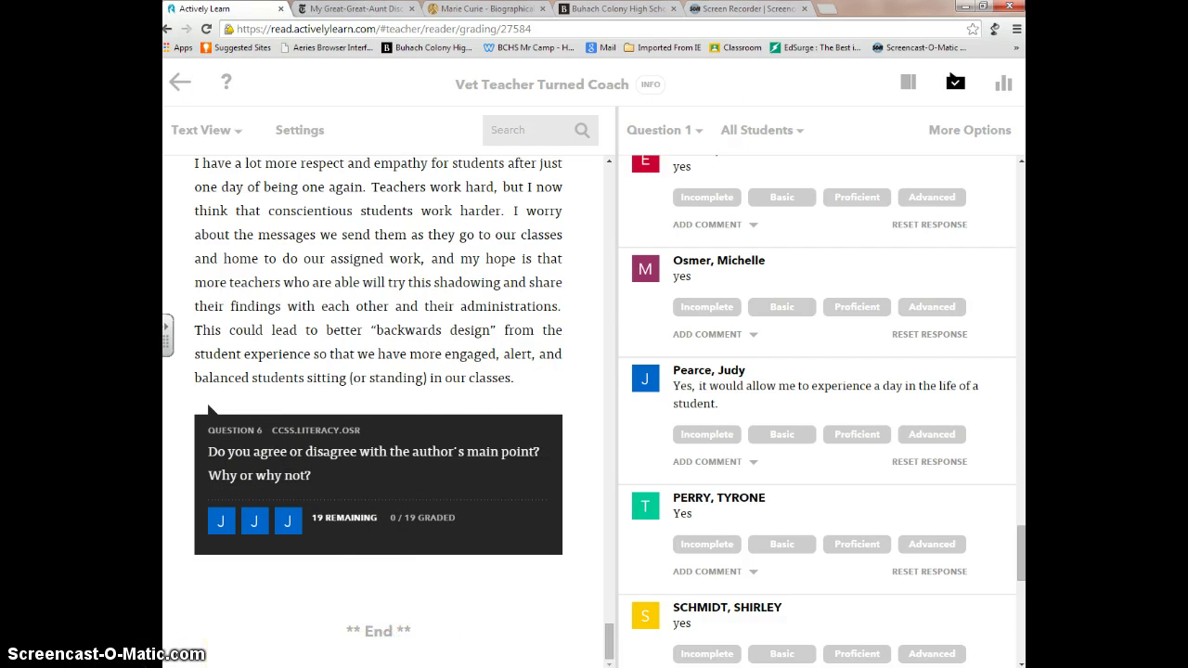
{"action": "left_click", "coordinate": [180, 82]}
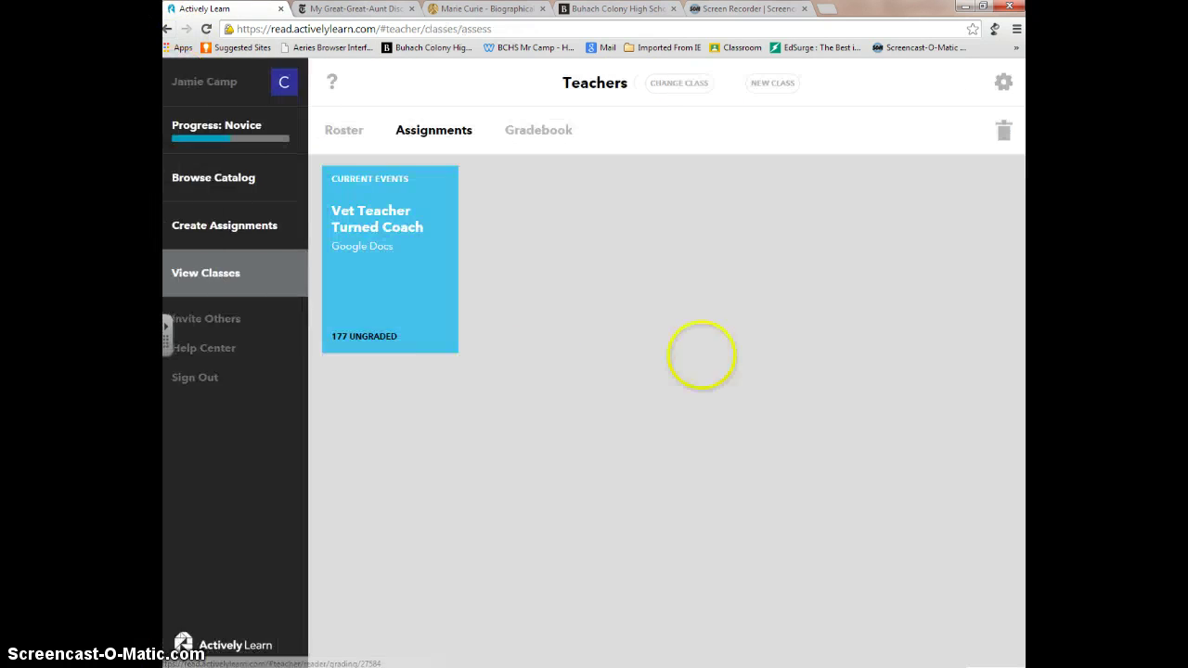